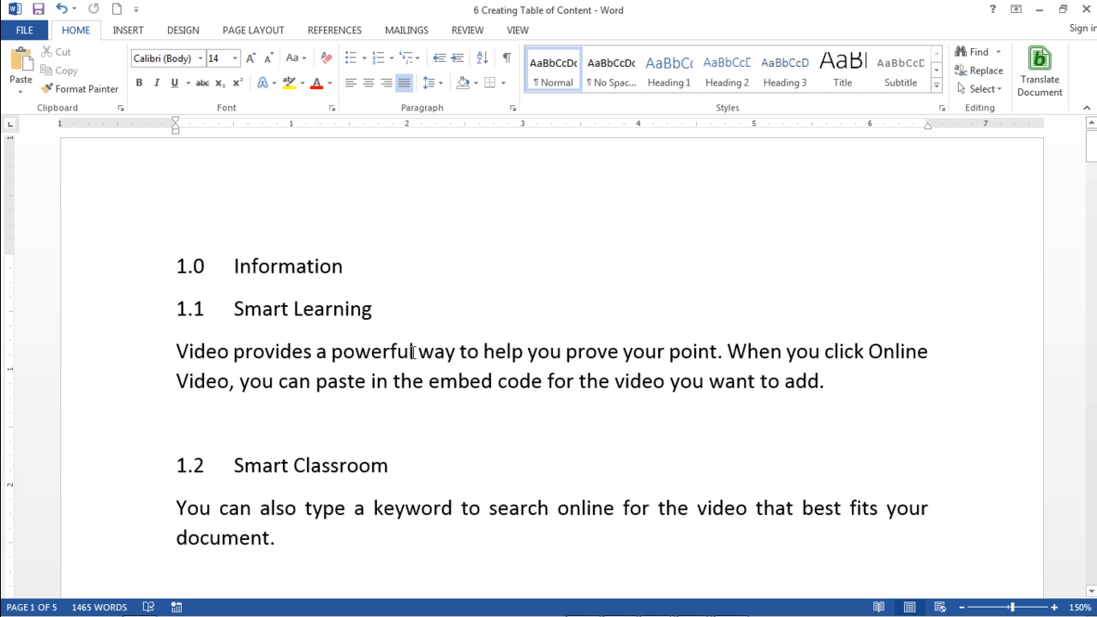
Apply the Heading 1 style to the line "1.0 Information".
{"action": "left_click", "coordinate": [174, 272]}
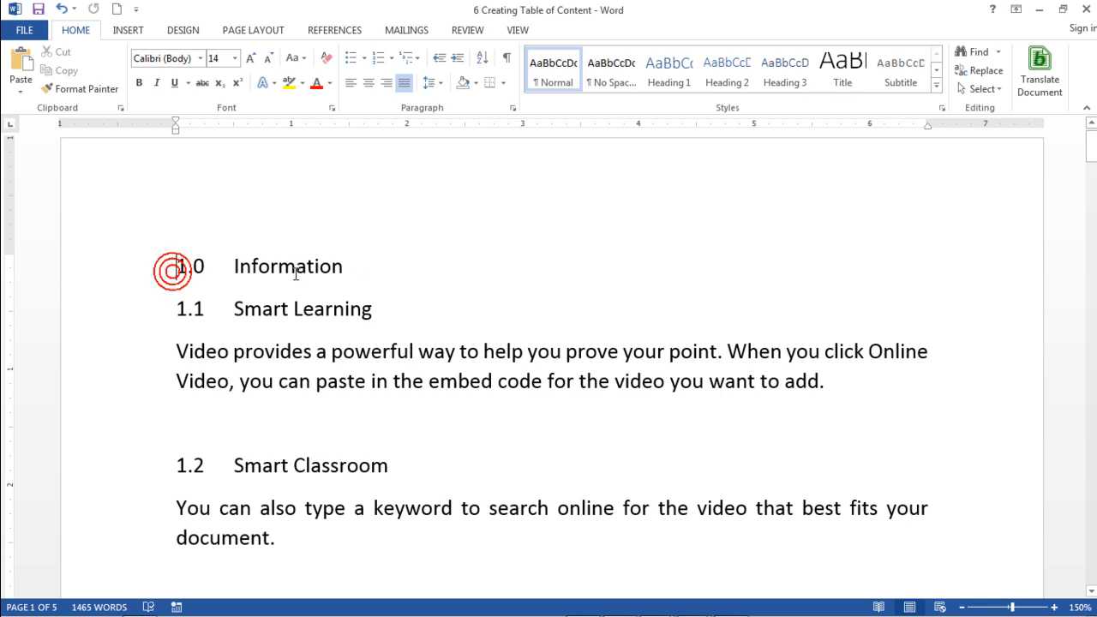
{"action": "left_click", "coordinate": [346, 267]}
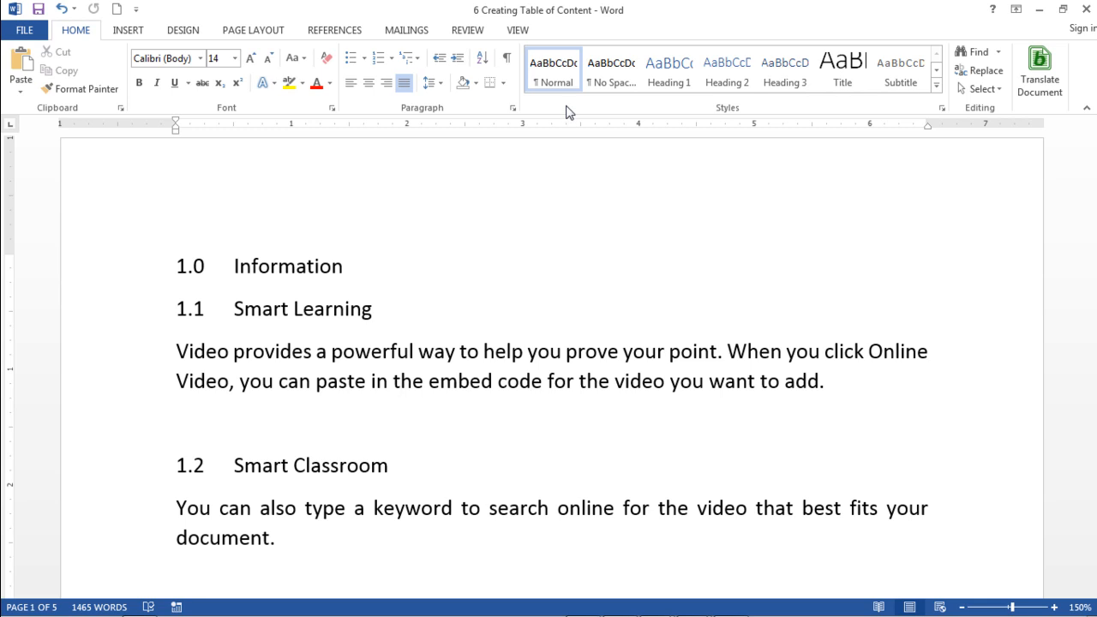
{"action": "left_click", "coordinate": [340, 266]}
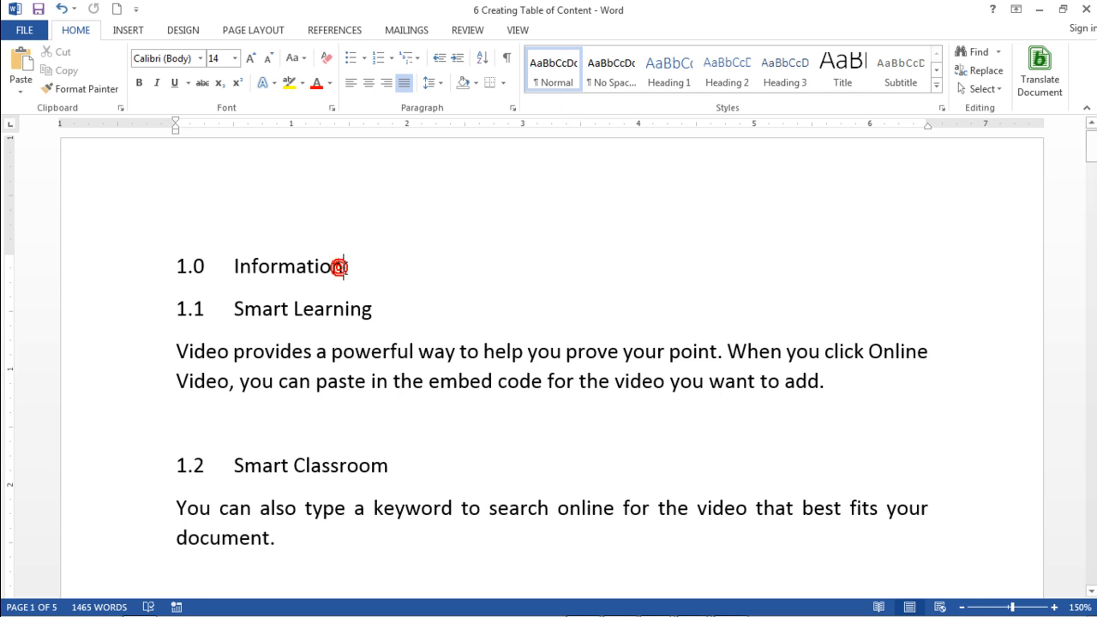
{"action": "left_click", "coordinate": [664, 77]}
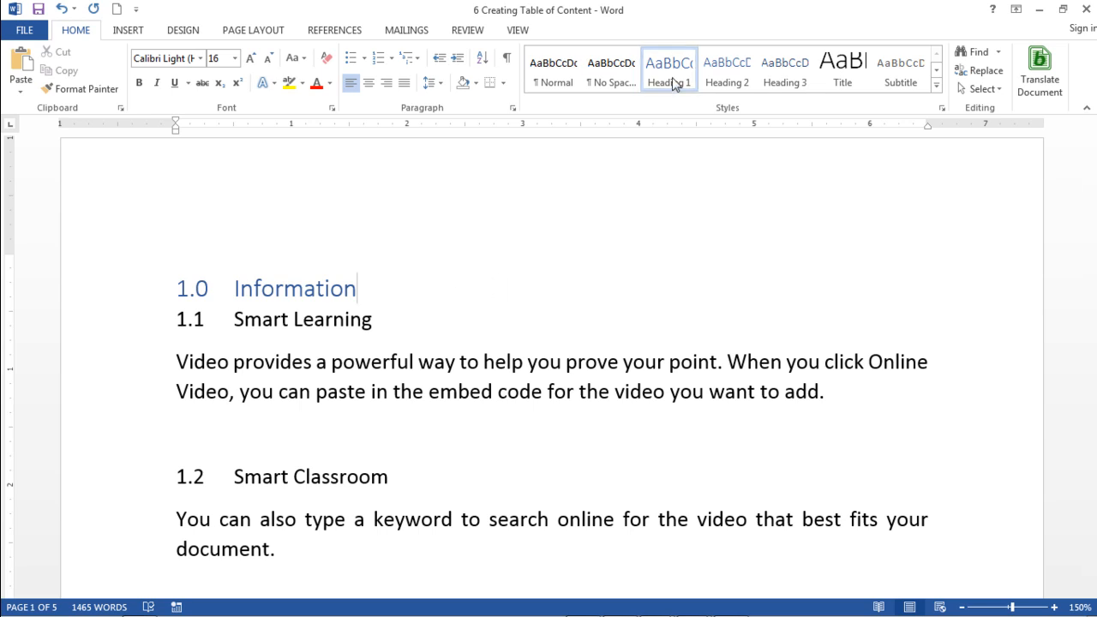
Apply the Heading 2 style to the lines "1.1 Smart Learning" and "1.2 Smart Classroom".
{"action": "left_click", "coordinate": [378, 322]}
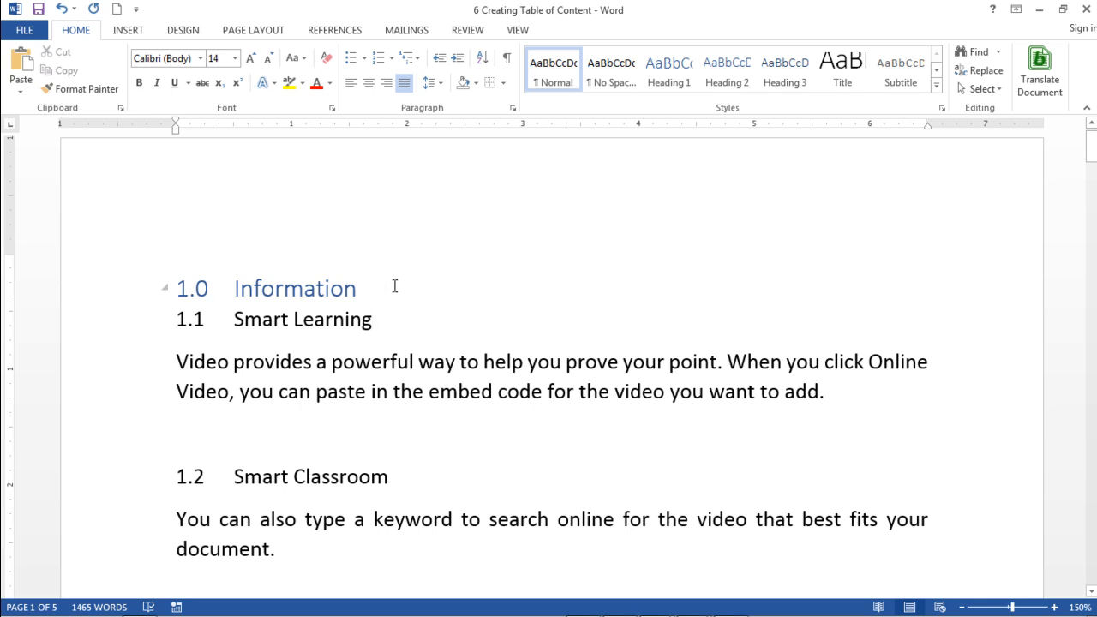
{"action": "left_click", "coordinate": [726, 78]}
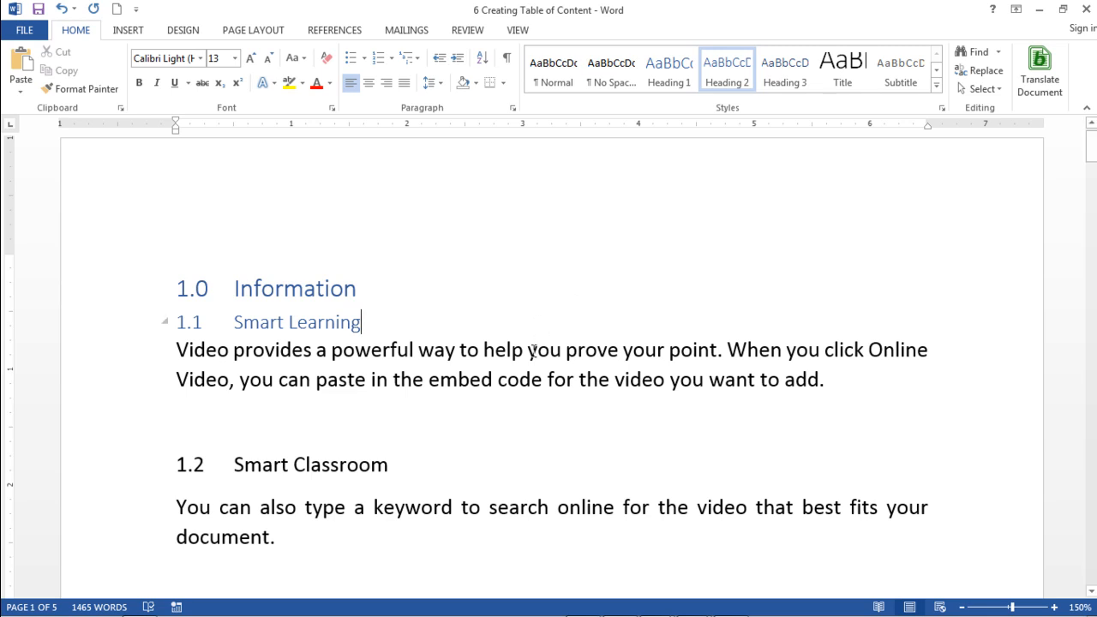
{"action": "left_click", "coordinate": [417, 464]}
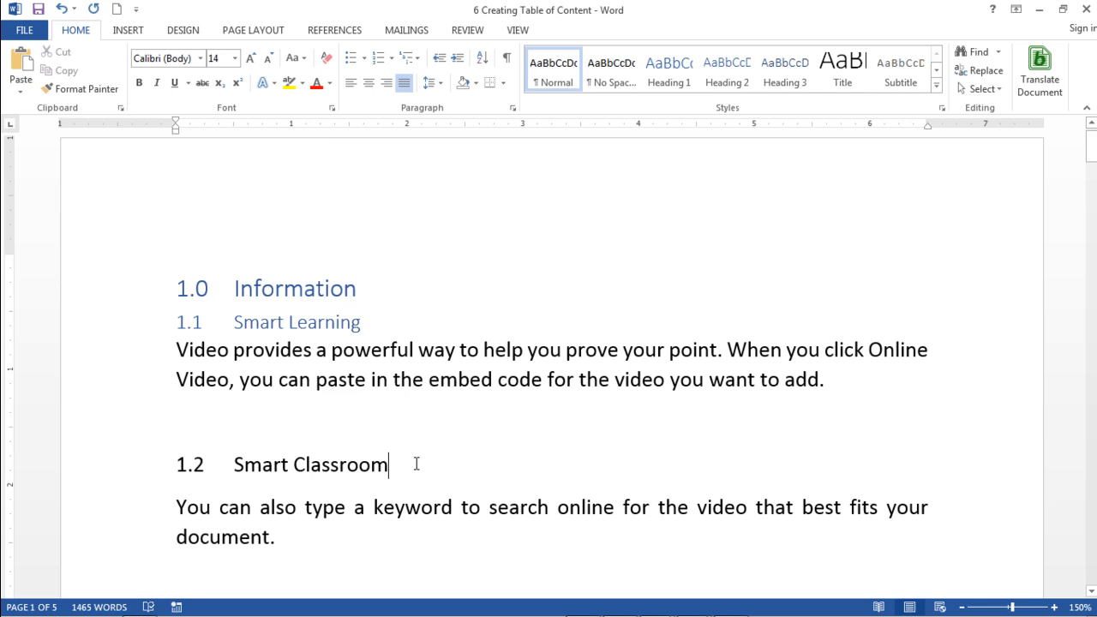
{"action": "left_click", "coordinate": [727, 73]}
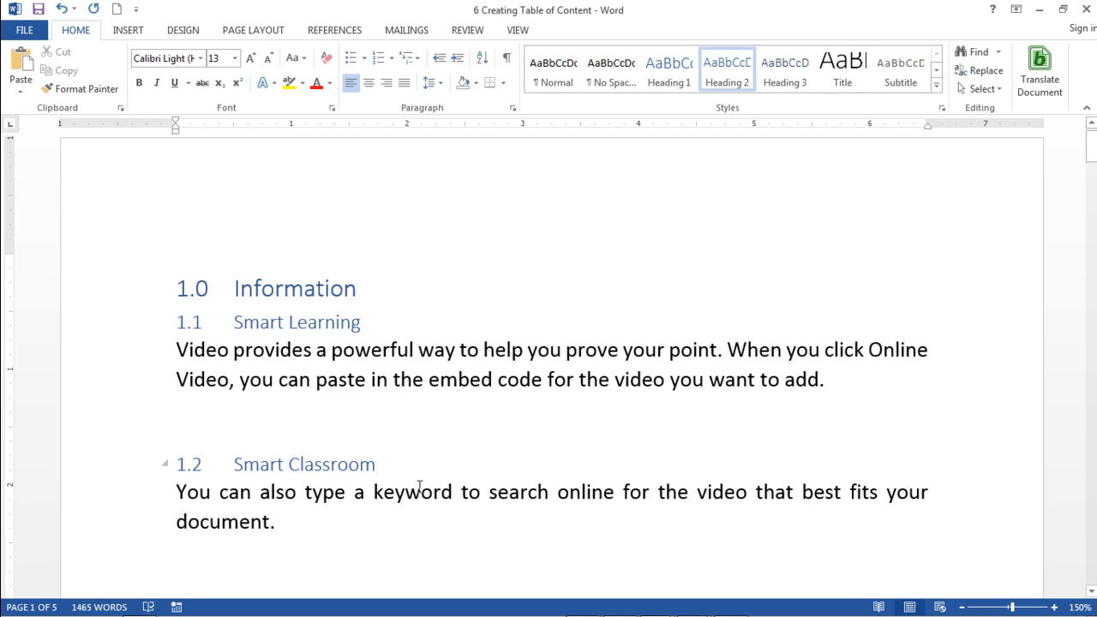
Apply the Heading 1 style to the line "2.0 Communication".
{"action": "scroll", "coordinate": [425, 493], "scroll_direction": "down", "scroll_amount": 5}
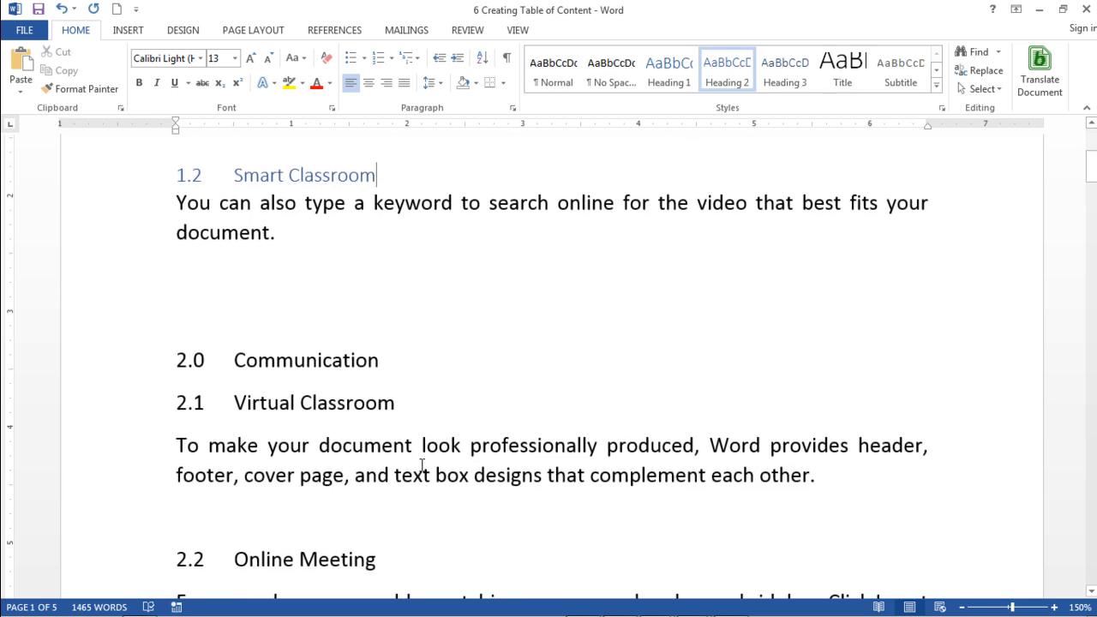
{"action": "left_click", "coordinate": [388, 367]}
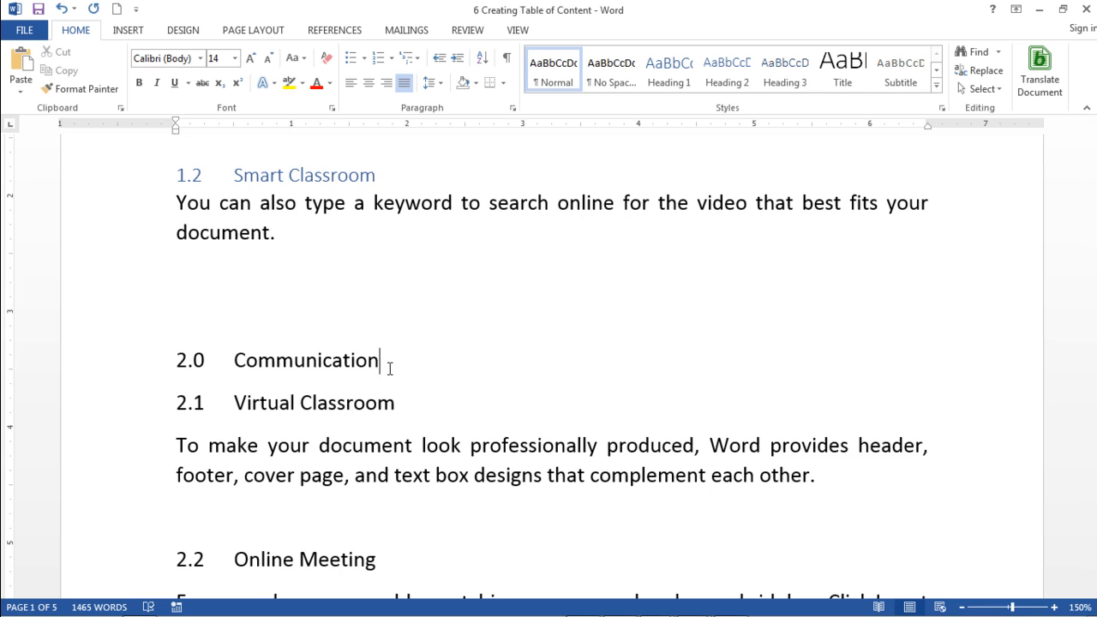
{"action": "left_click", "coordinate": [670, 71]}
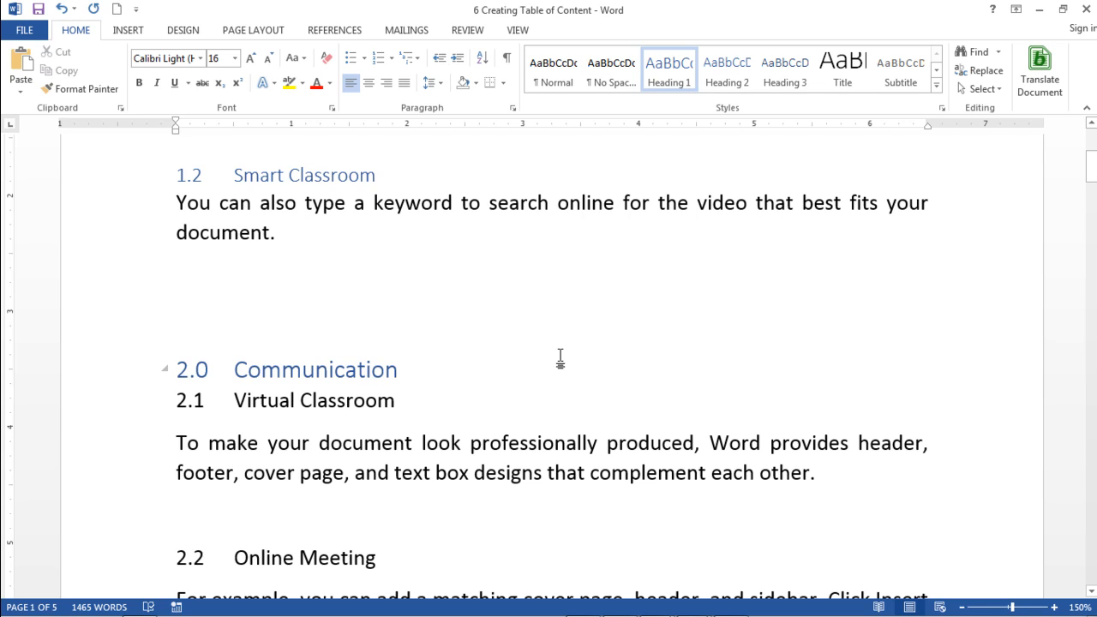
Apply the Heading 2 style to the lines "2.1 Virtual Classroom" and "2.2 Online Meeting".
{"action": "left_click", "coordinate": [418, 402]}
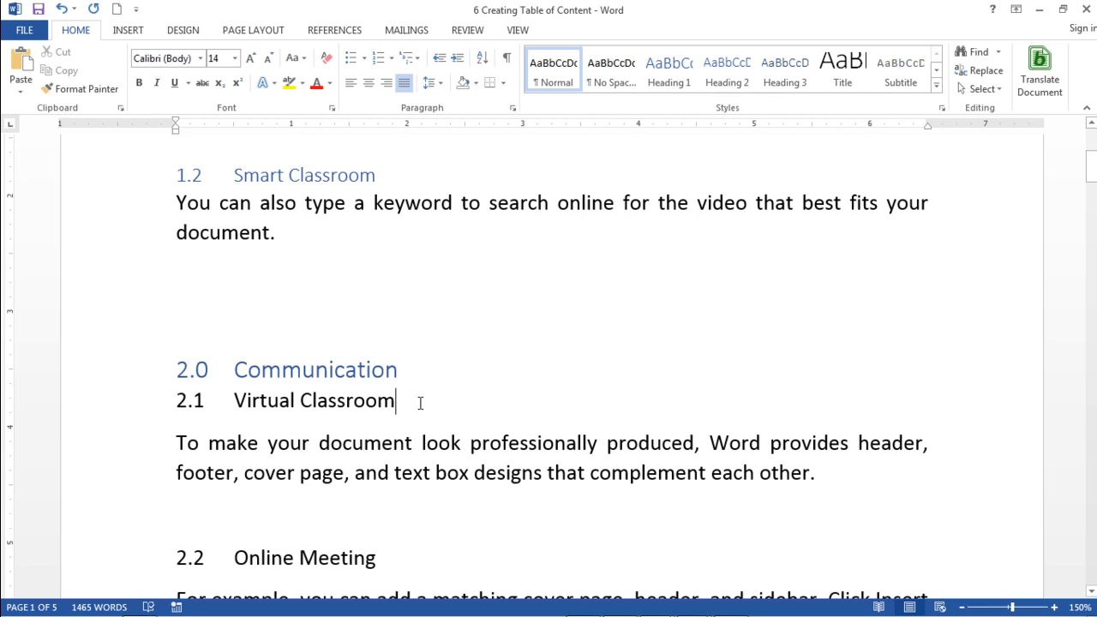
{"action": "left_click", "coordinate": [730, 74]}
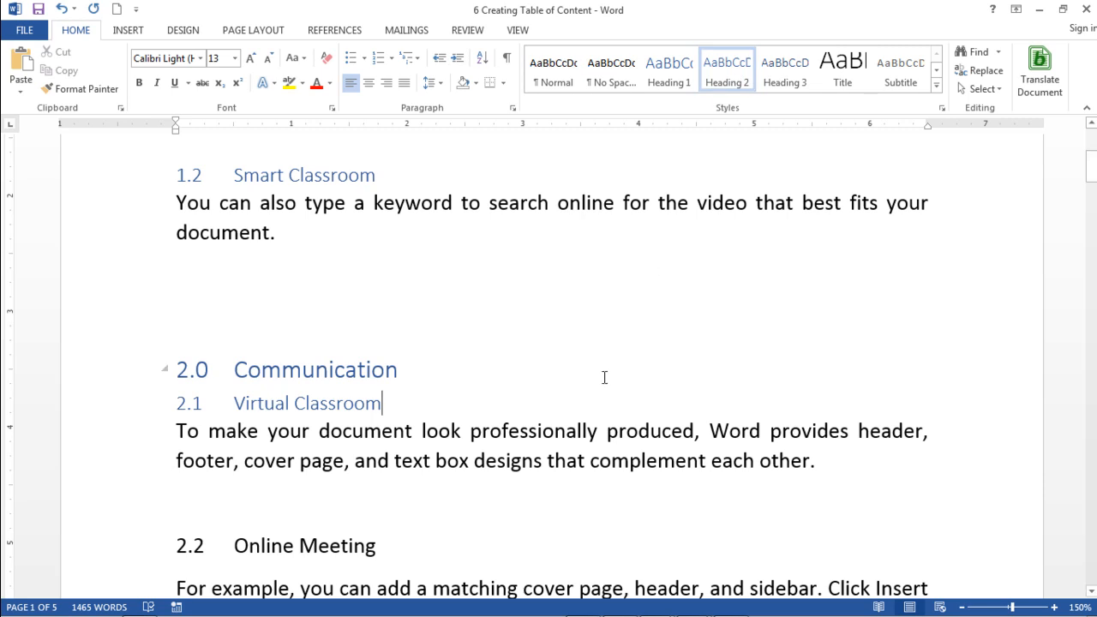
{"action": "scroll", "coordinate": [438, 539], "scroll_direction": "down", "scroll_amount": 2}
{"action": "scroll", "coordinate": [438, 540], "scroll_direction": "down", "scroll_amount": 2}
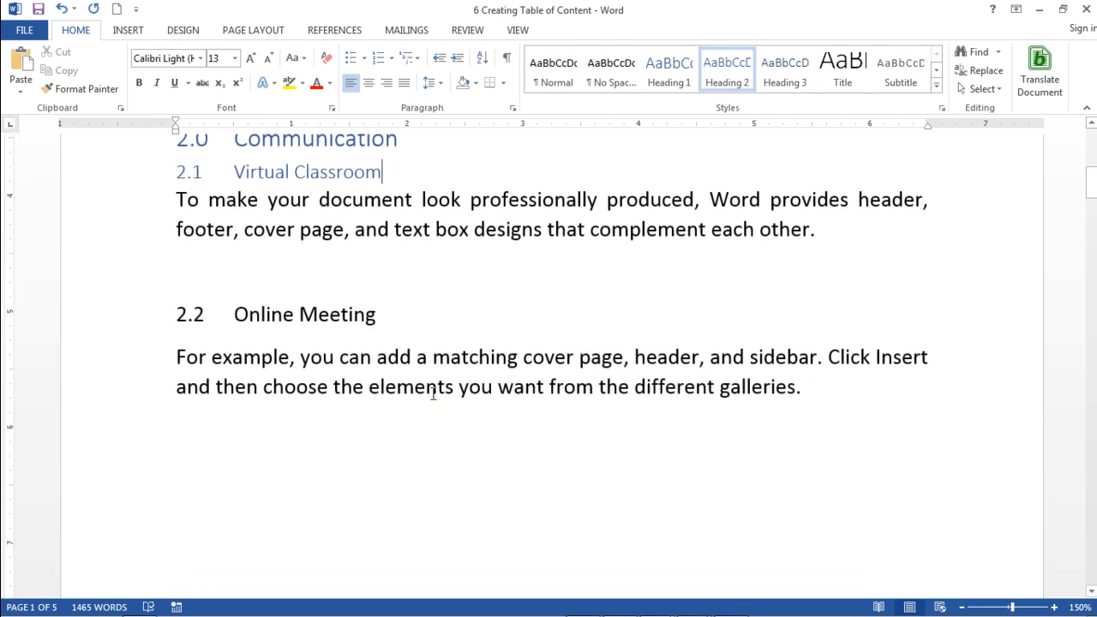
{"action": "left_click", "coordinate": [403, 321]}
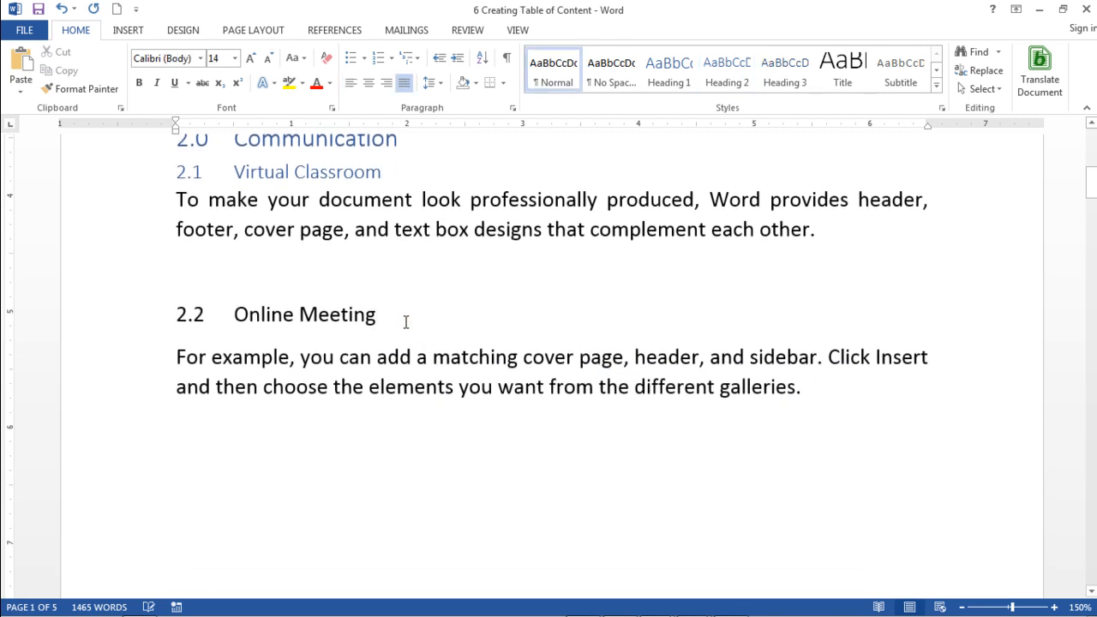
{"action": "left_click", "coordinate": [731, 79]}
{"action": "left_click", "coordinate": [731, 79]}
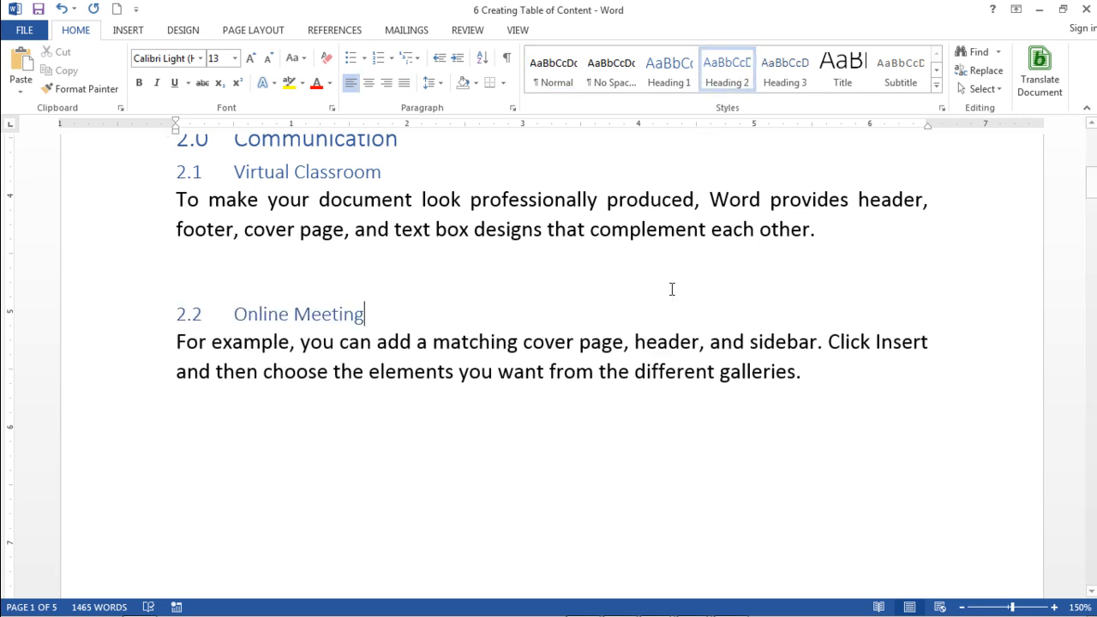
Apply the Heading 1 style to the line "3.0 Technology" on the second page.
{"action": "scroll", "coordinate": [647, 332], "scroll_direction": "down", "scroll_amount": 10}
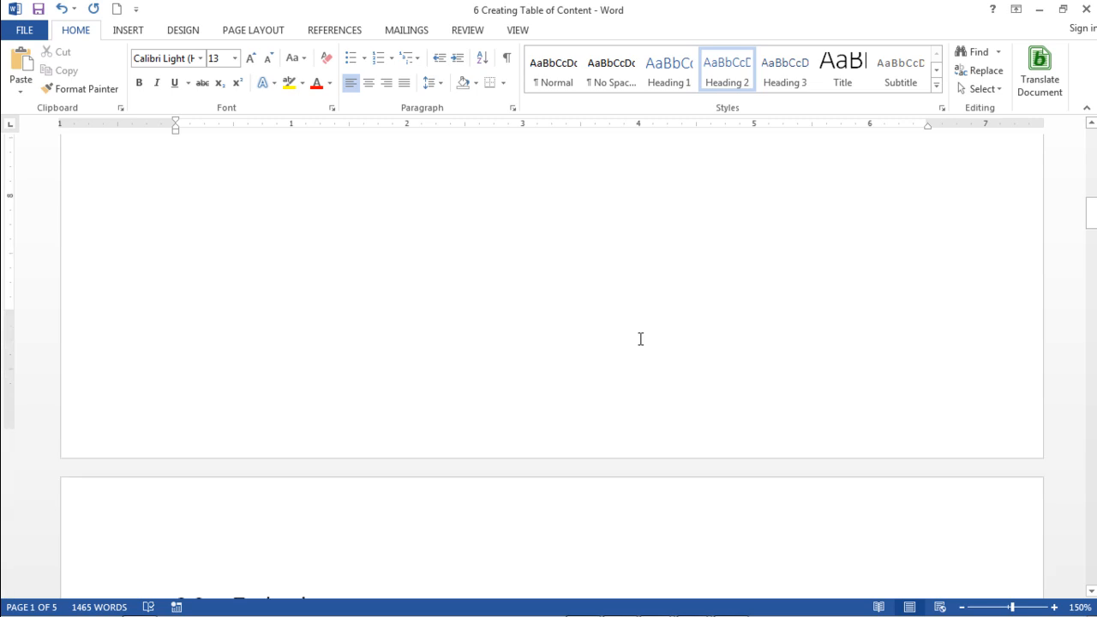
{"action": "scroll", "coordinate": [641, 339], "scroll_direction": "down", "scroll_amount": 4}
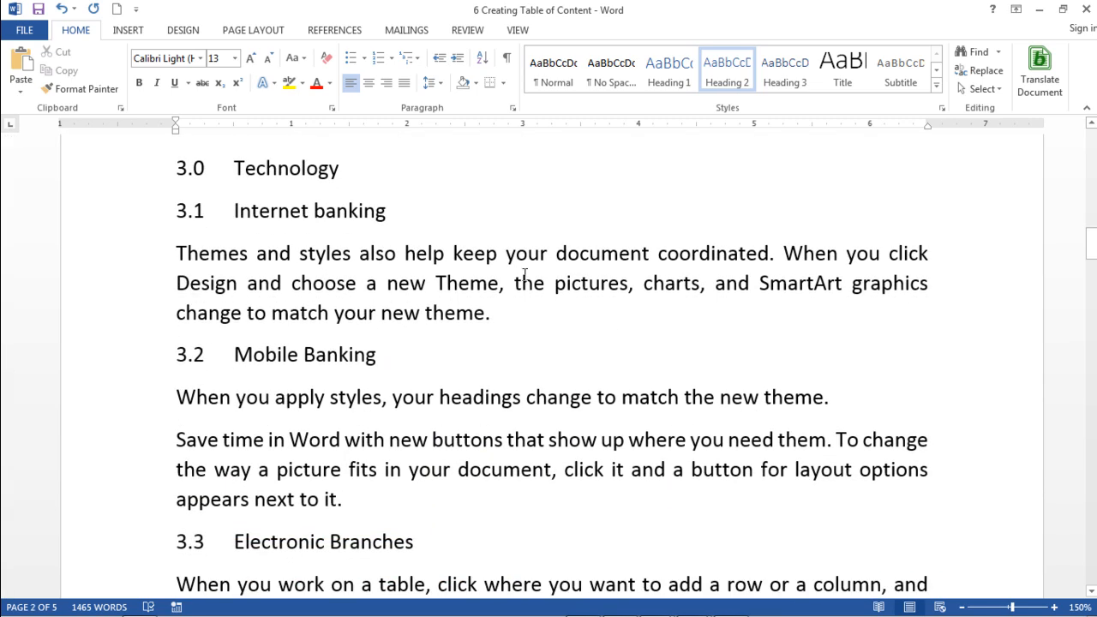
{"action": "left_click", "coordinate": [388, 171]}
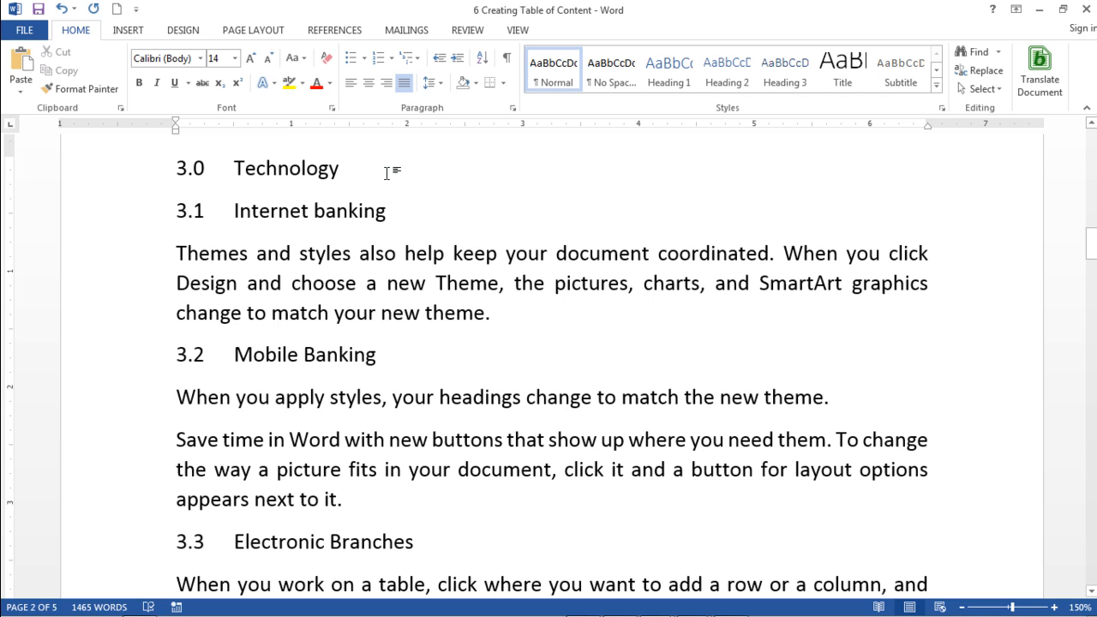
{"action": "left_click", "coordinate": [350, 169]}
{"action": "left_click", "coordinate": [668, 79]}
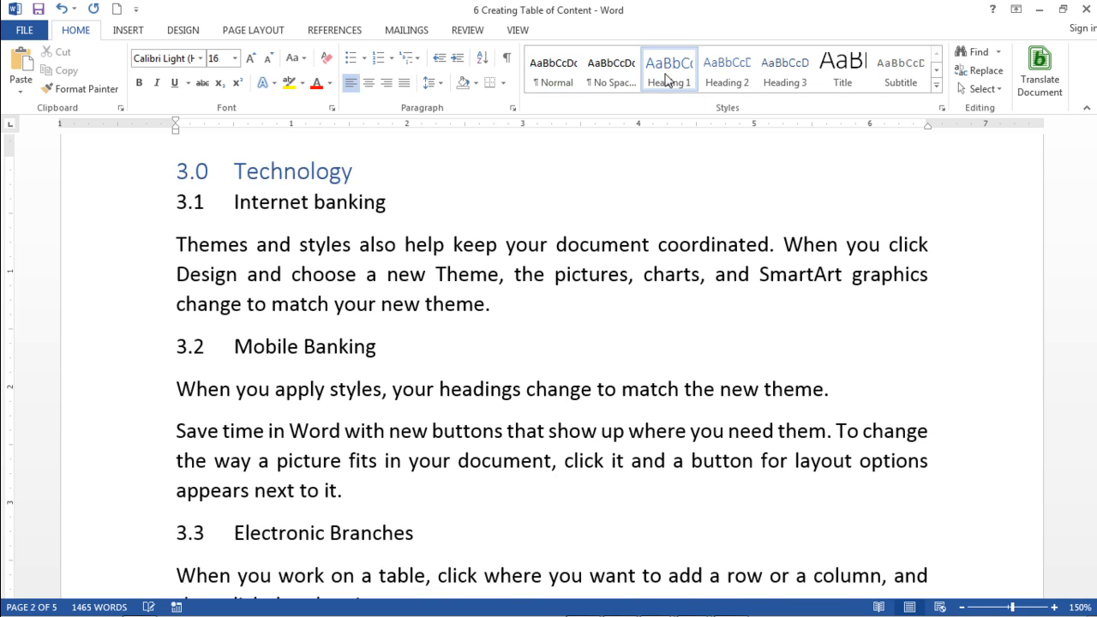
Apply the Heading 2 style to the lines "3.1 Internet banking", "3.2 Mobile Banking" and "3.3 Electronic Branches".
{"action": "left_click", "coordinate": [400, 205]}
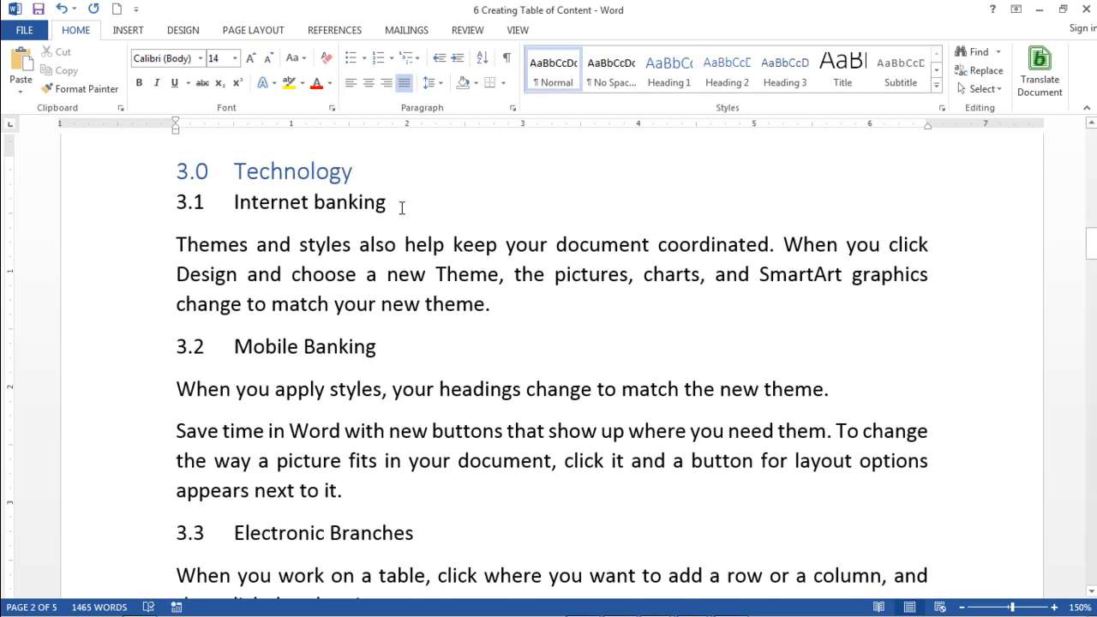
{"action": "left_click", "coordinate": [727, 72]}
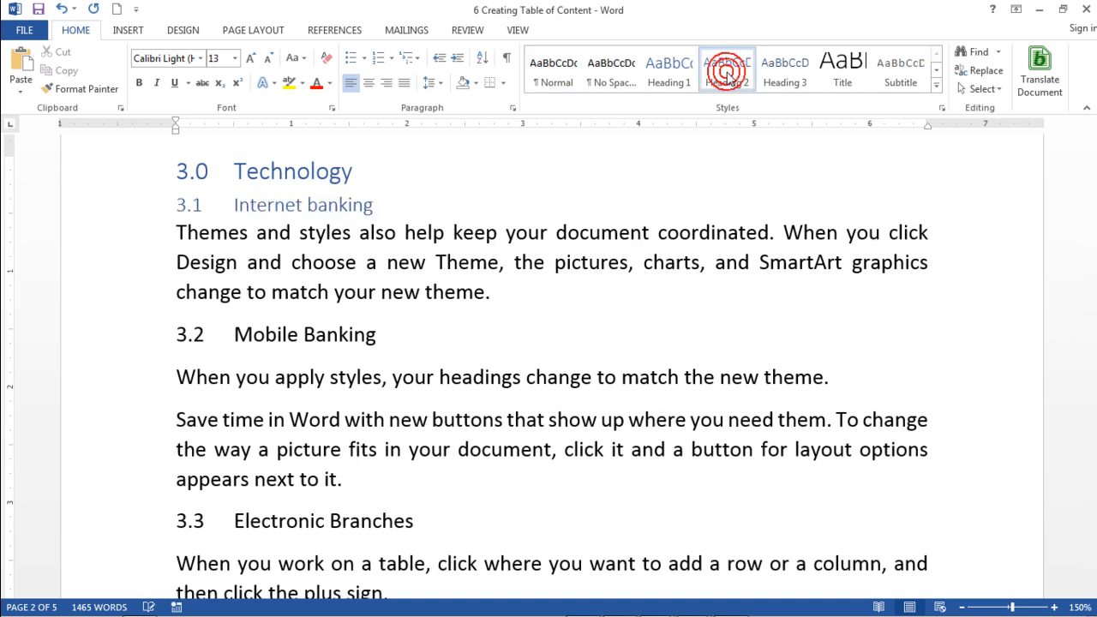
{"action": "left_click", "coordinate": [389, 339]}
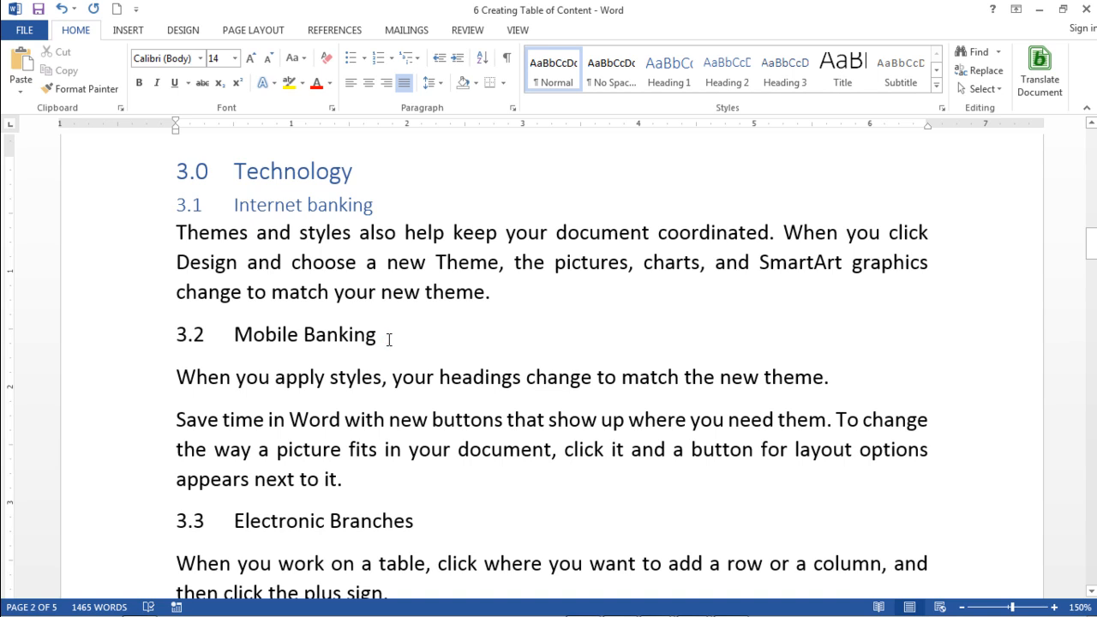
{"action": "left_click", "coordinate": [742, 72]}
{"action": "scroll", "coordinate": [582, 412], "scroll_direction": "down", "scroll_amount": 2}
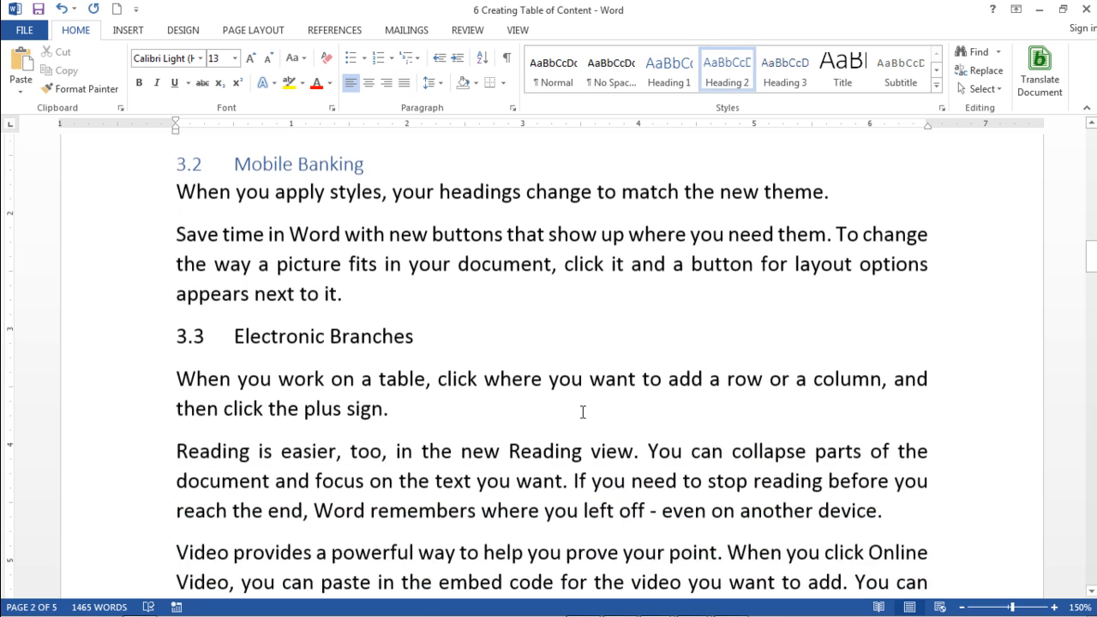
{"action": "left_click", "coordinate": [434, 323]}
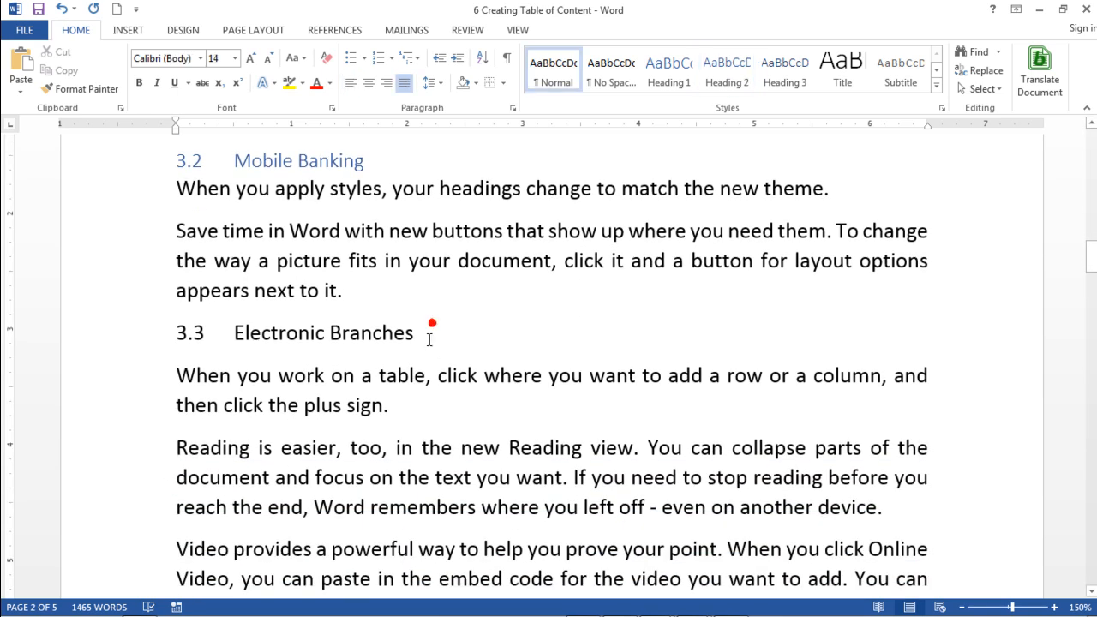
{"action": "left_click", "coordinate": [427, 338]}
{"action": "left_click", "coordinate": [733, 71]}
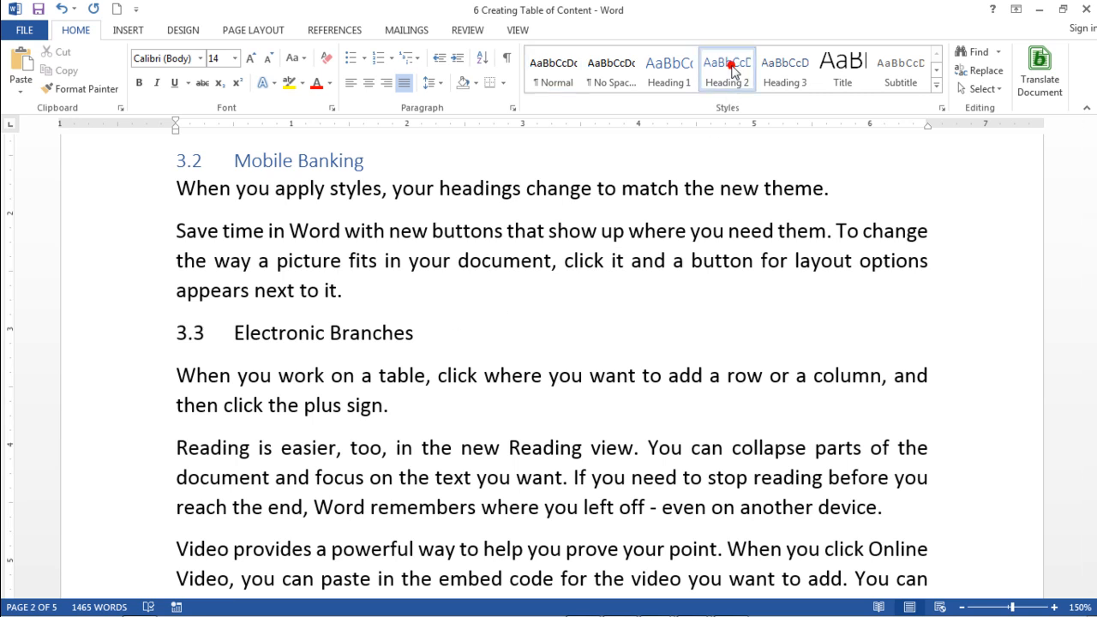
{"action": "scroll", "coordinate": [563, 334], "scroll_direction": "up", "scroll_amount": 1}
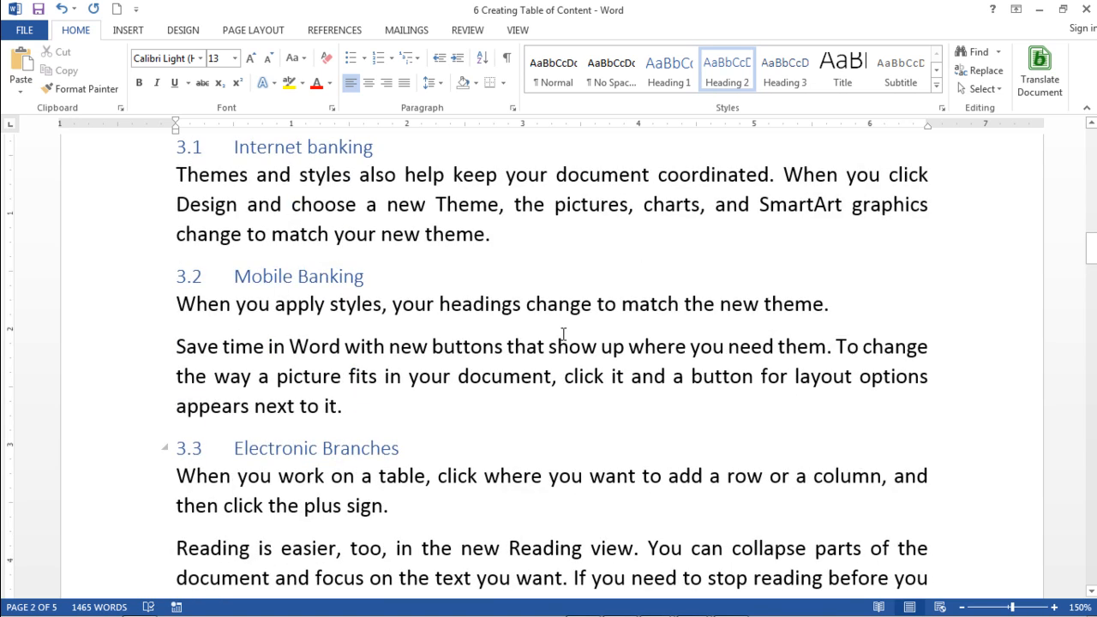
{"action": "scroll", "coordinate": [564, 335], "scroll_direction": "down", "scroll_amount": 1}
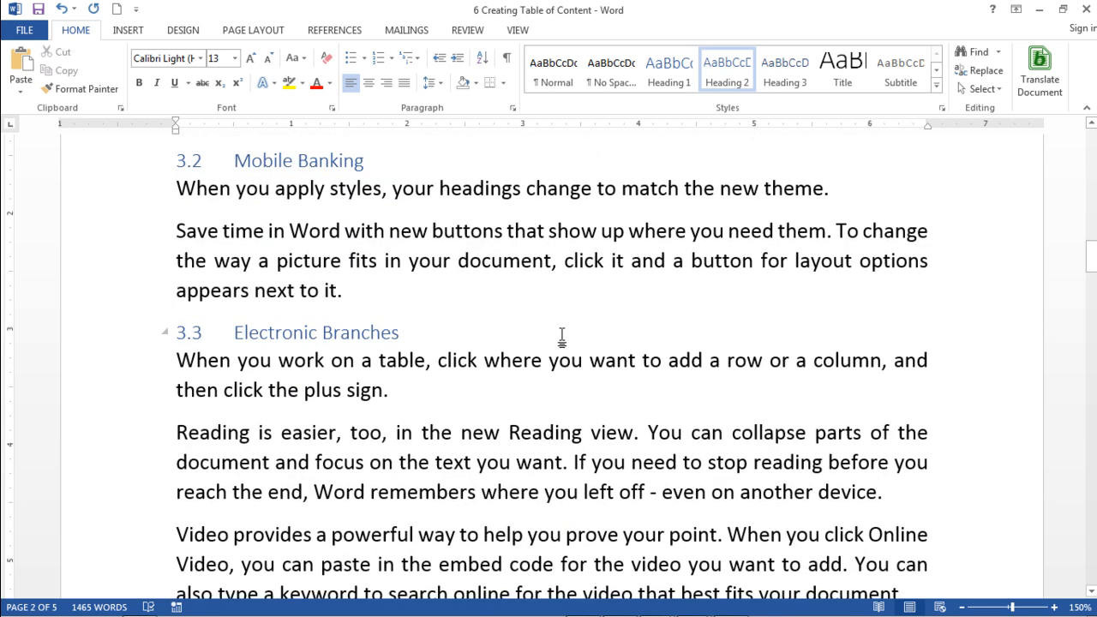
{"action": "scroll", "coordinate": [561, 334], "scroll_direction": "up", "scroll_amount": 2}
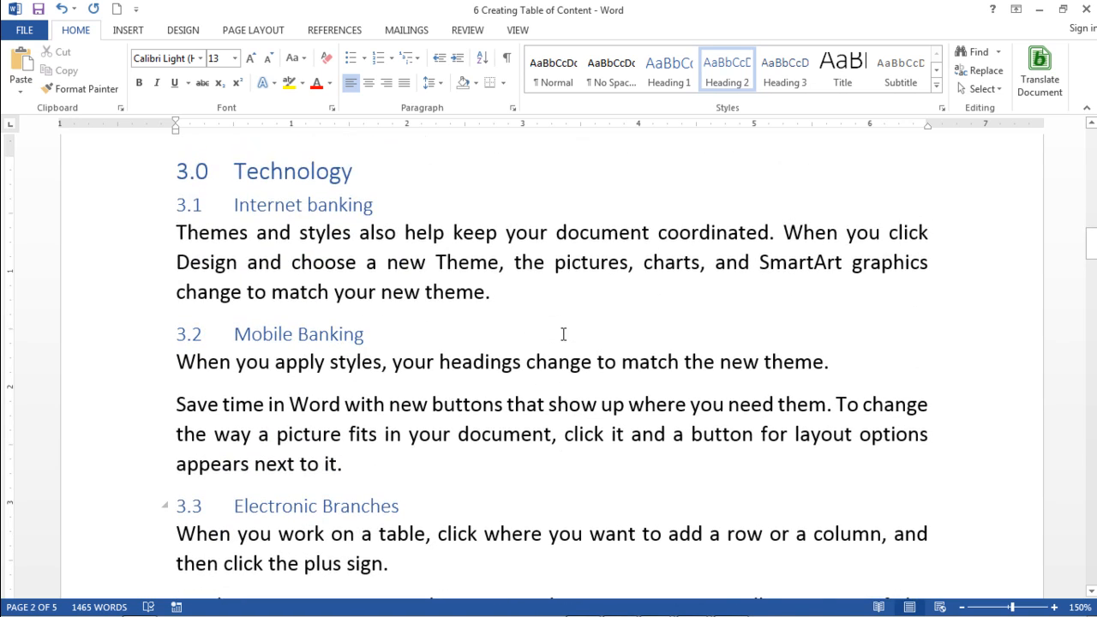
Insert a blank page at the very beginning of the document, before "1.0 Information".
{"action": "key", "text": "ctrl+Home"}
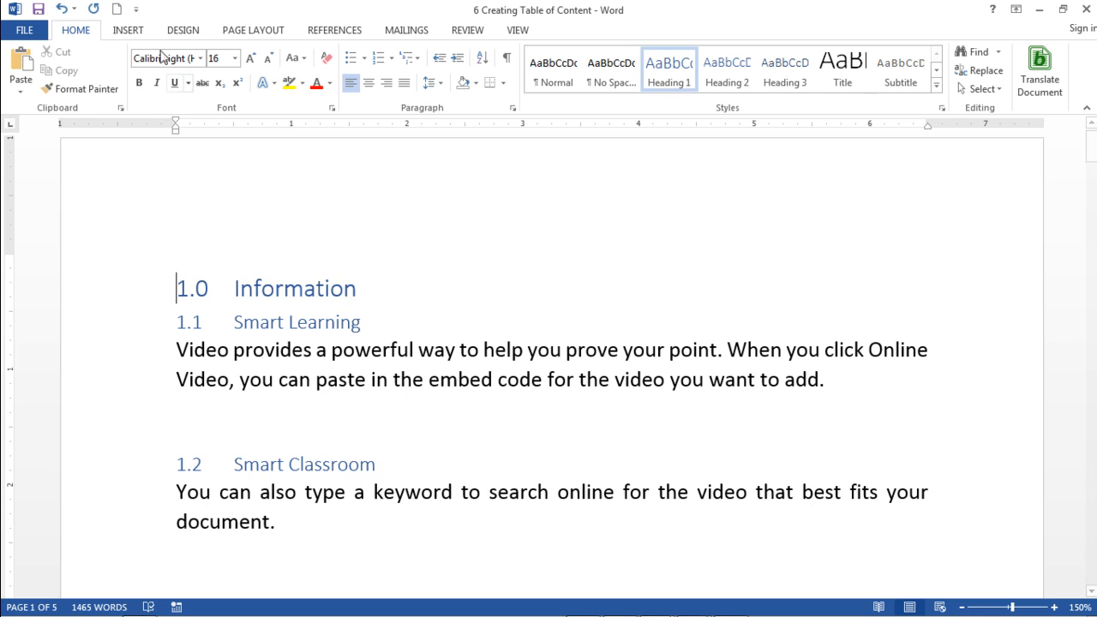
{"action": "left_click", "coordinate": [128, 31]}
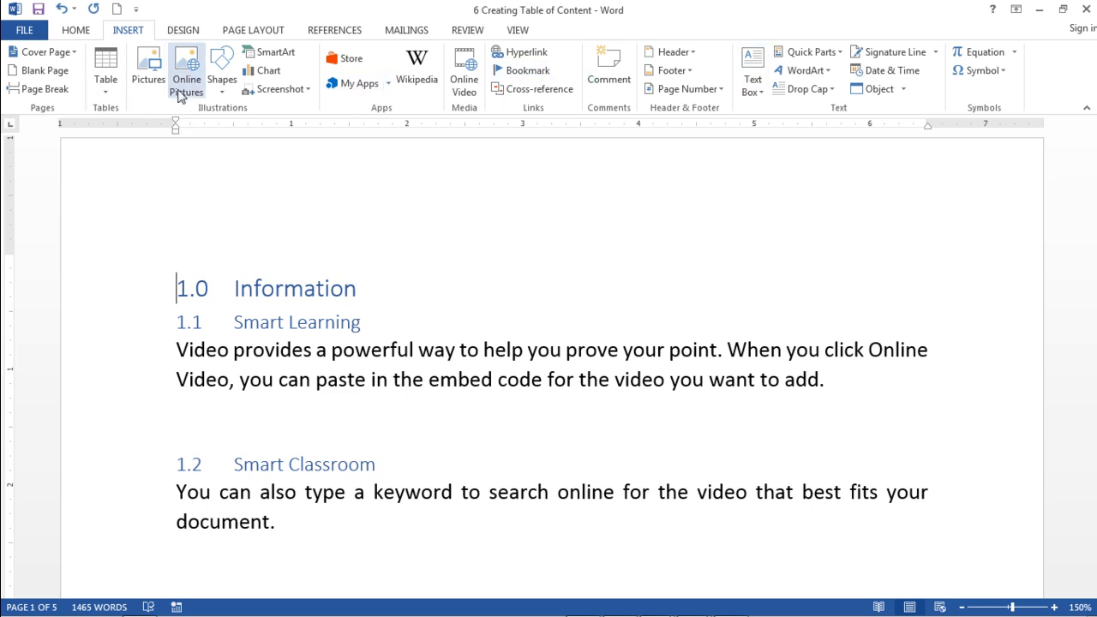
{"action": "left_click", "coordinate": [68, 72]}
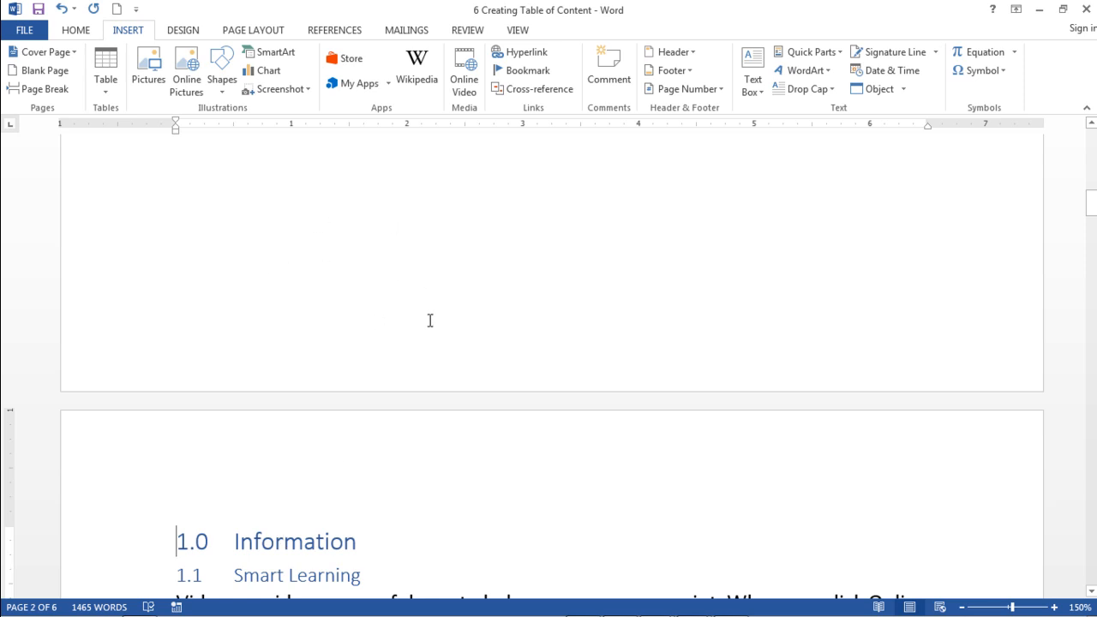
Insert the built-in Automatic Table 2 table of contents at the start of the blank first page.
{"action": "key", "text": "ctrl+Home"}
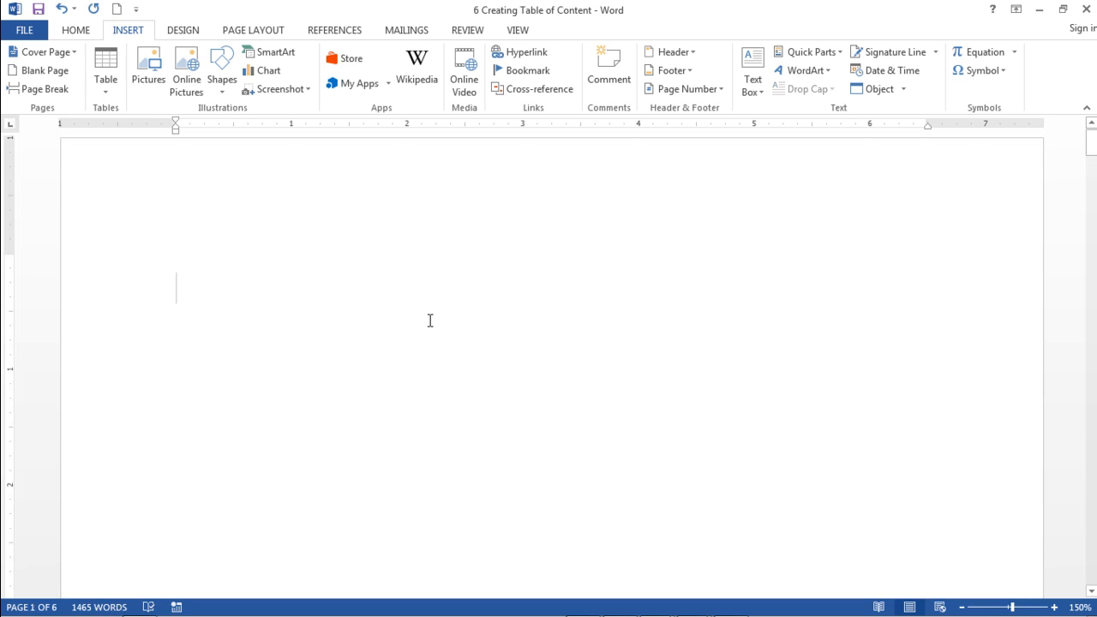
{"action": "left_click", "coordinate": [336, 33]}
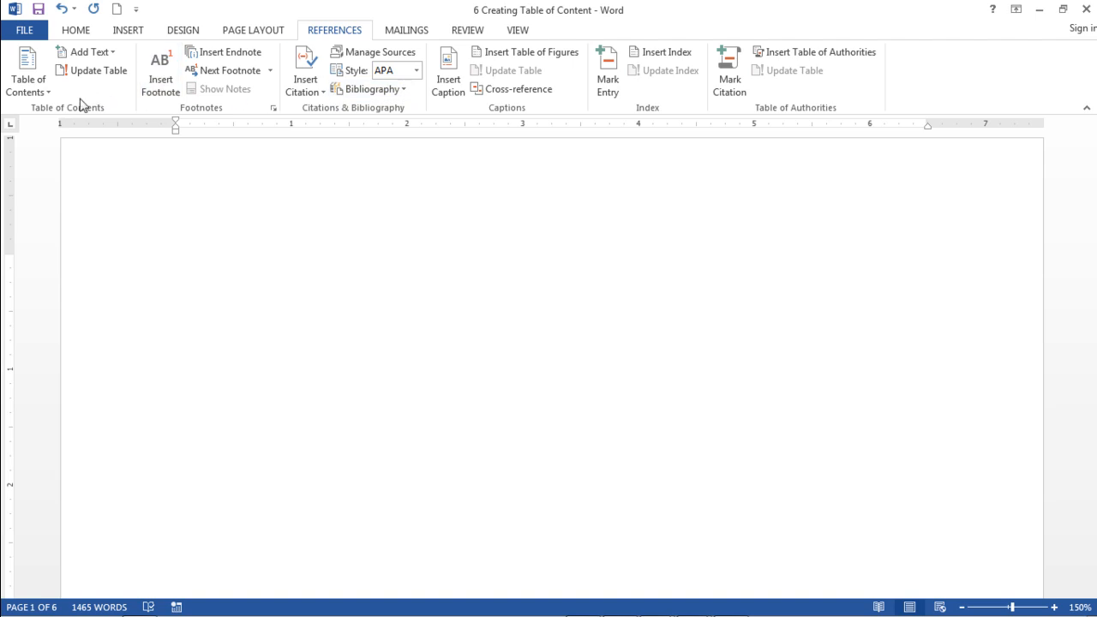
{"action": "left_click", "coordinate": [27, 58]}
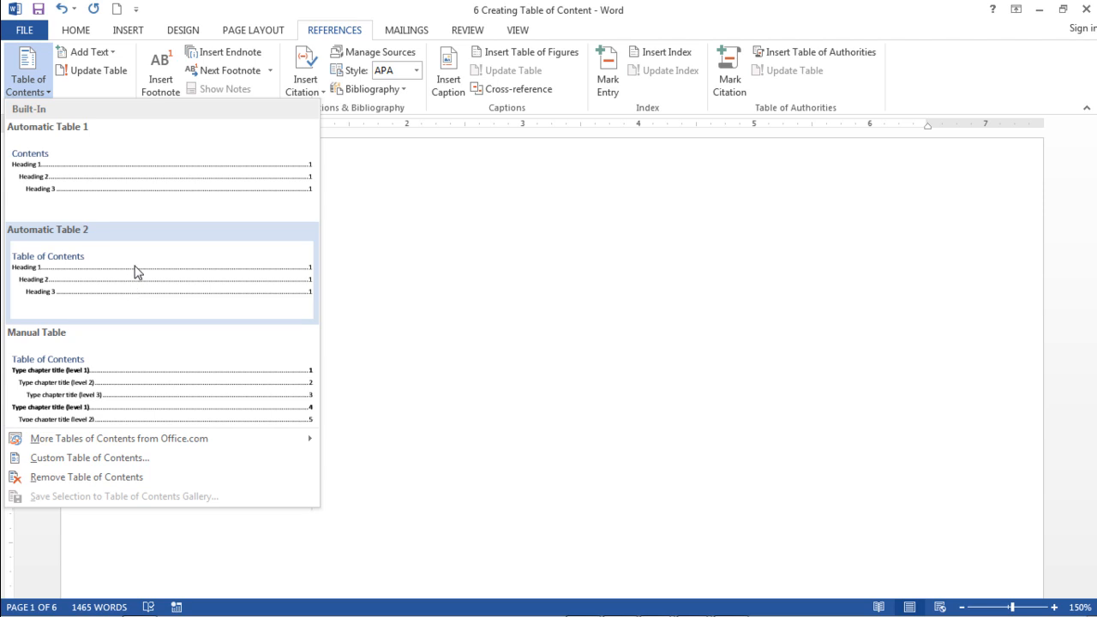
{"action": "left_click", "coordinate": [181, 283]}
Examine the inserted table of contents from its title to its last entry, checking the headings and page numbers.
{"action": "scroll", "coordinate": [181, 279], "scroll_direction": "up", "scroll_amount": 5}
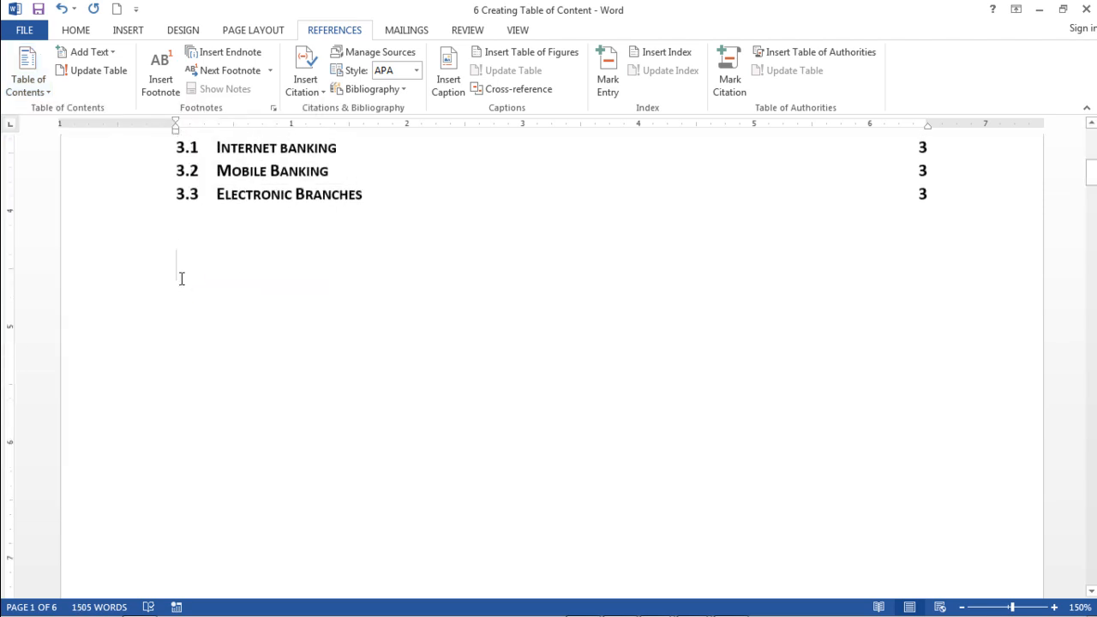
{"action": "scroll", "coordinate": [181, 278], "scroll_direction": "up", "scroll_amount": 3}
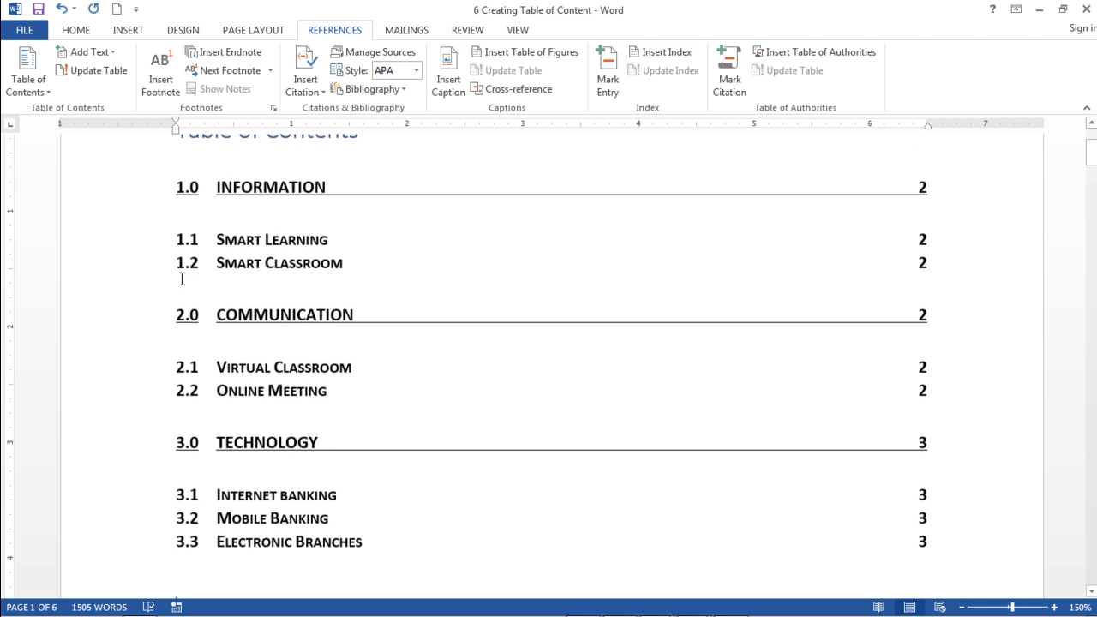
{"action": "scroll", "coordinate": [181, 279], "scroll_direction": "up", "scroll_amount": 1}
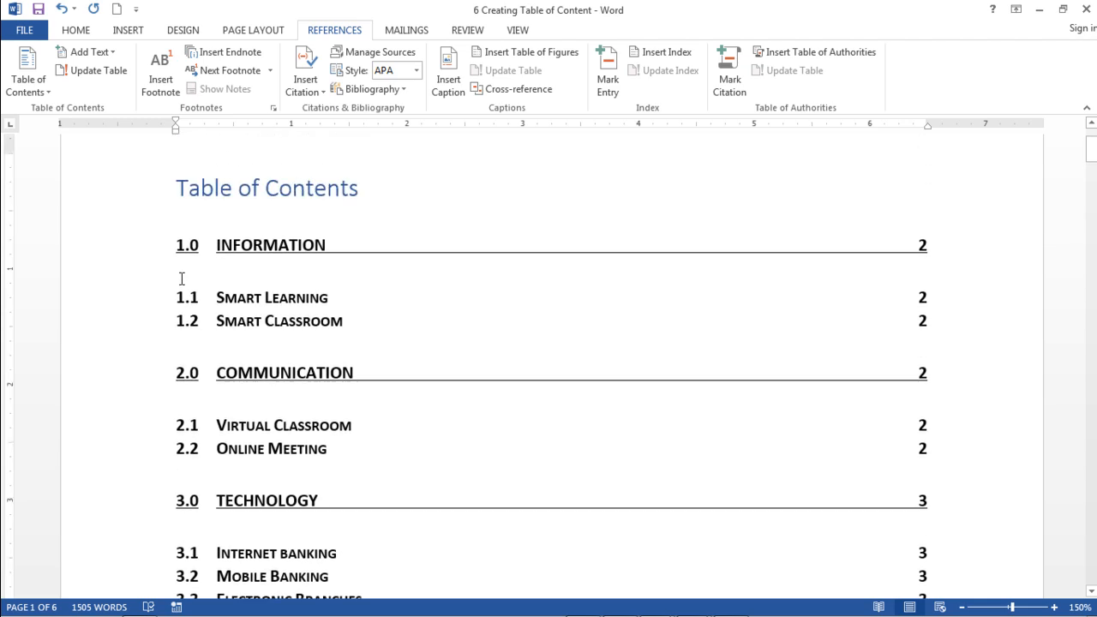
{"action": "left_click", "coordinate": [180, 279]}
{"action": "scroll", "coordinate": [181, 279], "scroll_direction": "down", "scroll_amount": 3}
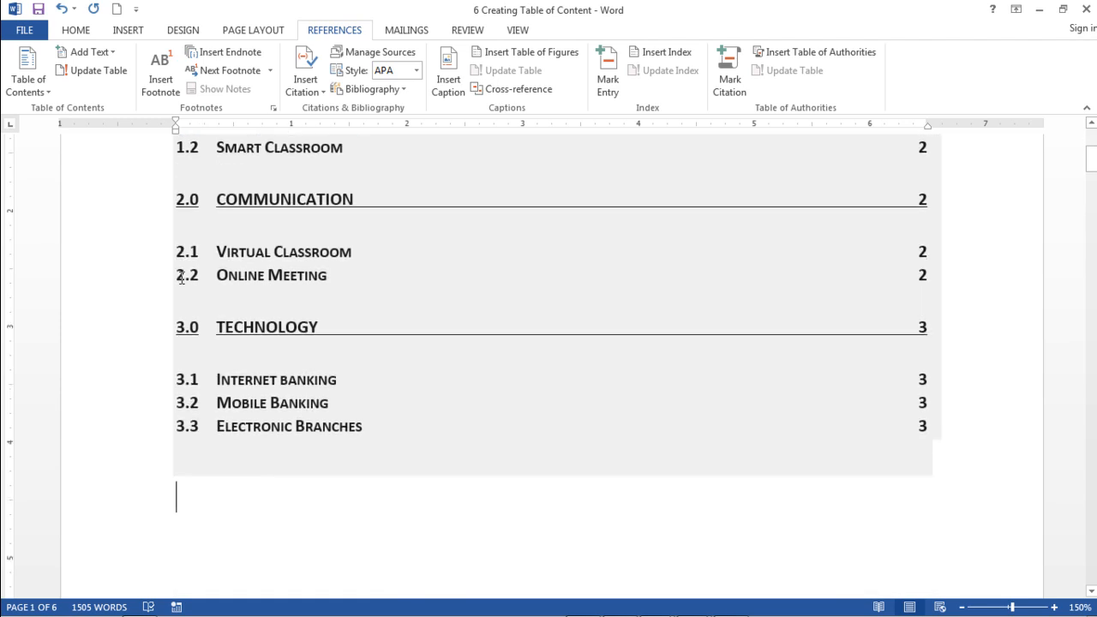
{"action": "scroll", "coordinate": [181, 279], "scroll_direction": "up", "scroll_amount": 4}
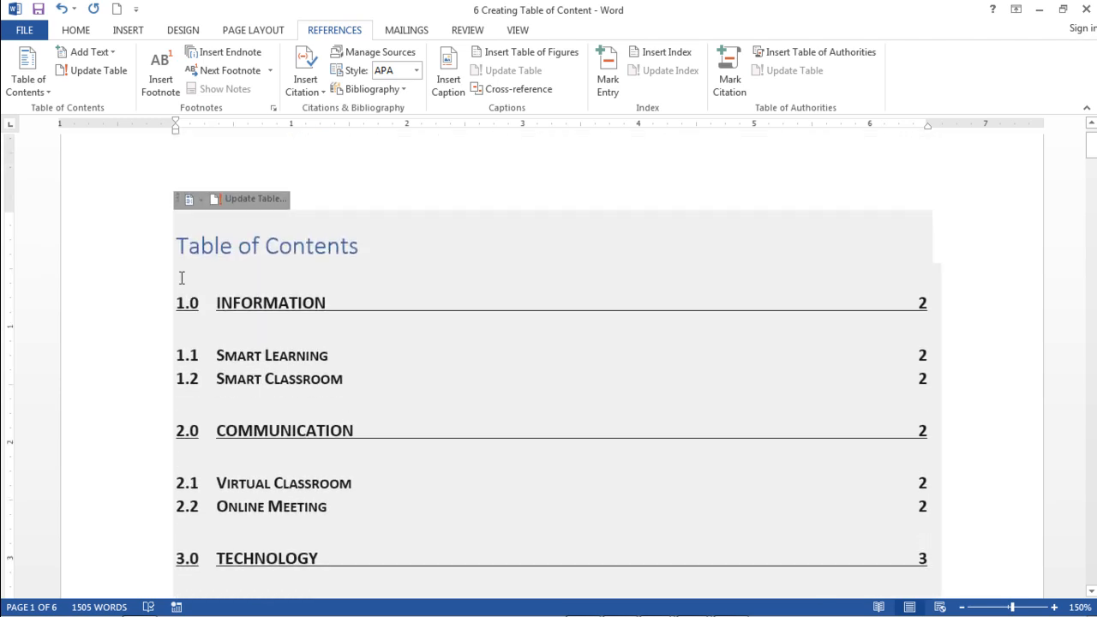
{"action": "scroll", "coordinate": [181, 277], "scroll_direction": "down", "scroll_amount": 1}
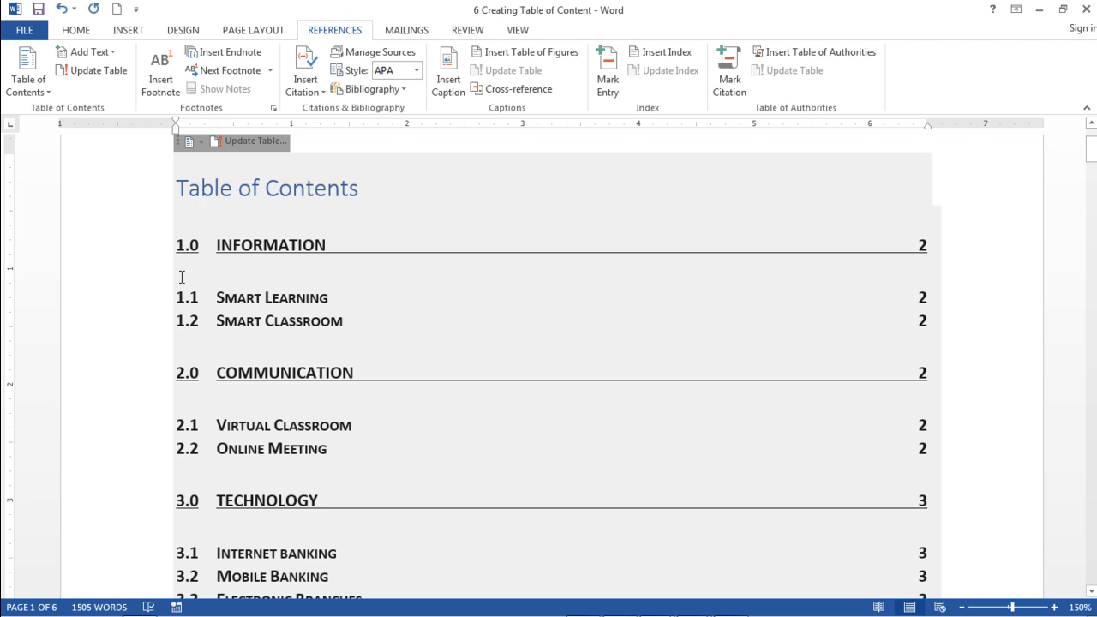
{"action": "scroll", "coordinate": [181, 277], "scroll_direction": "down", "scroll_amount": 2}
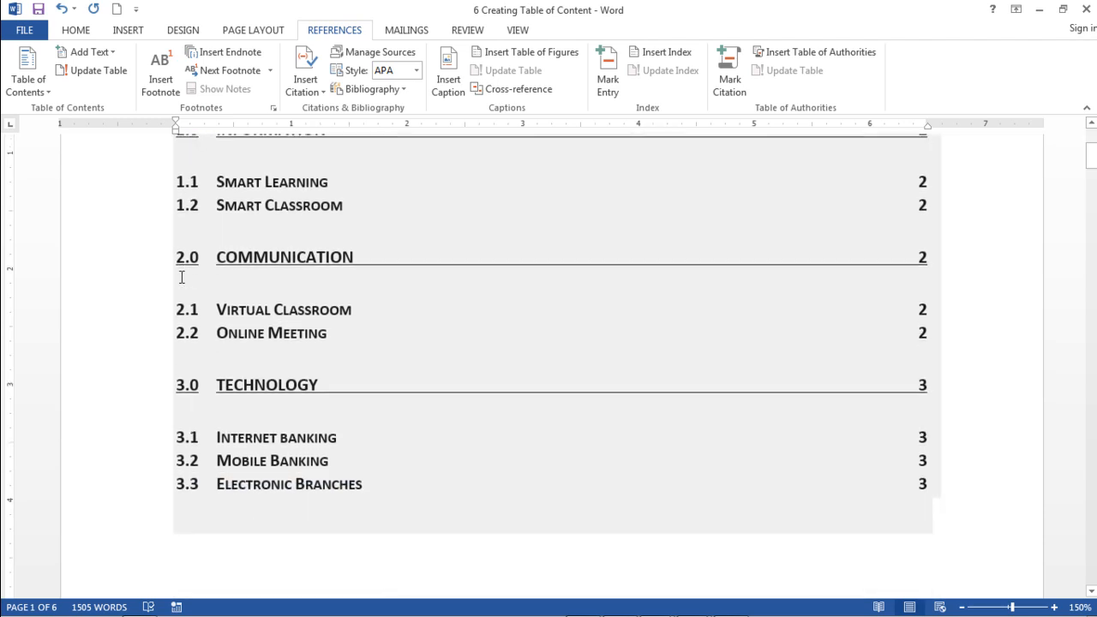
{"action": "scroll", "coordinate": [206, 278], "scroll_direction": "up", "scroll_amount": 1}
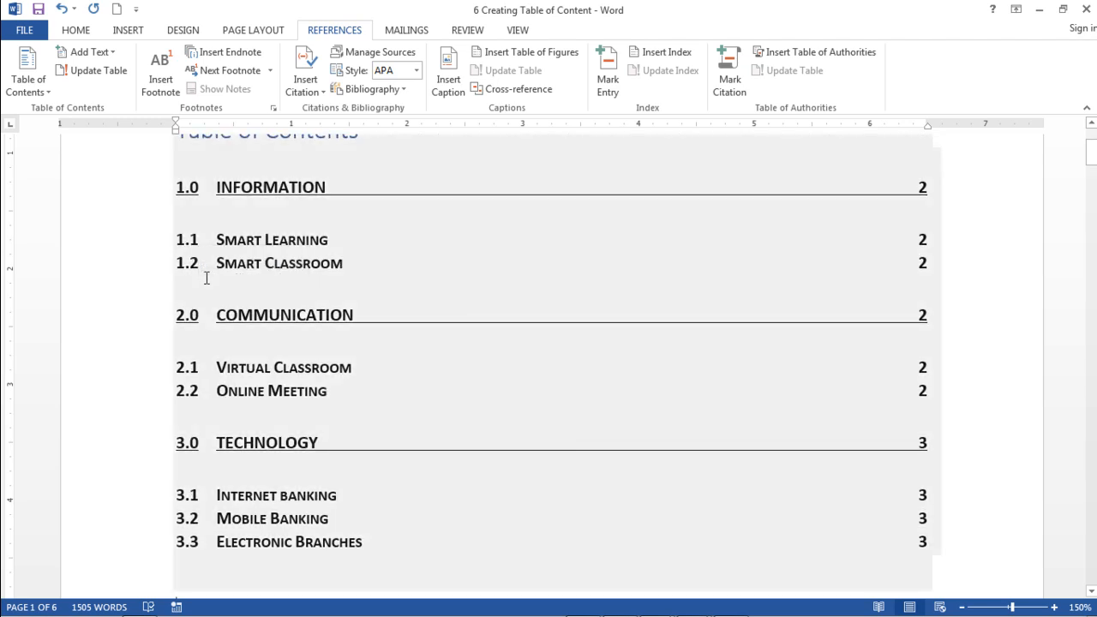
{"action": "scroll", "coordinate": [206, 278], "scroll_direction": "up", "scroll_amount": 1}
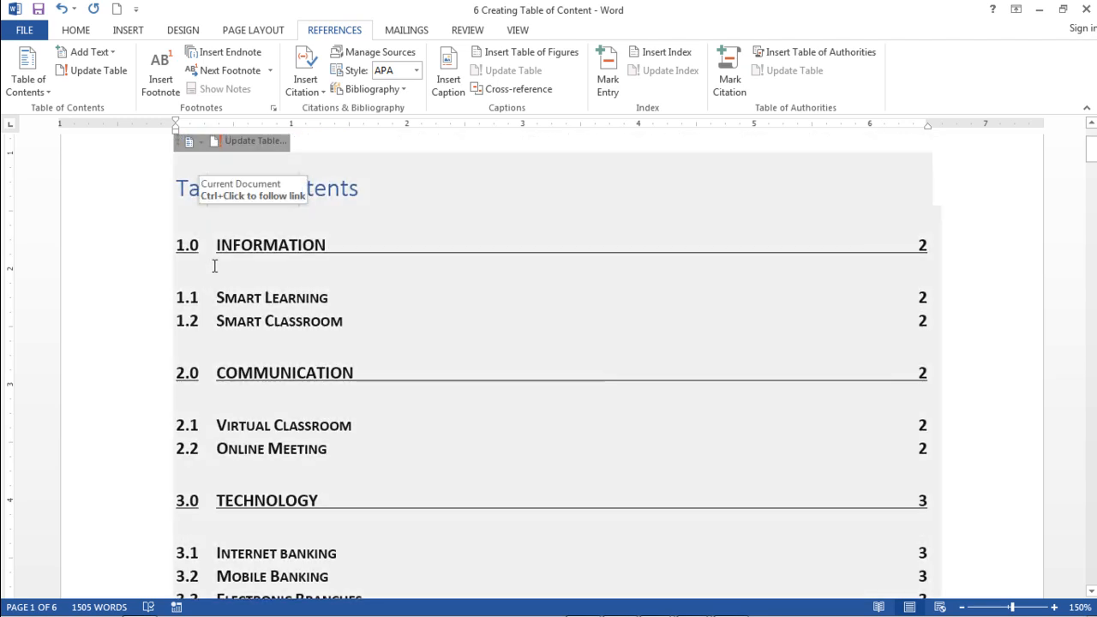
{"action": "scroll", "coordinate": [215, 267], "scroll_direction": "up", "scroll_amount": 1}
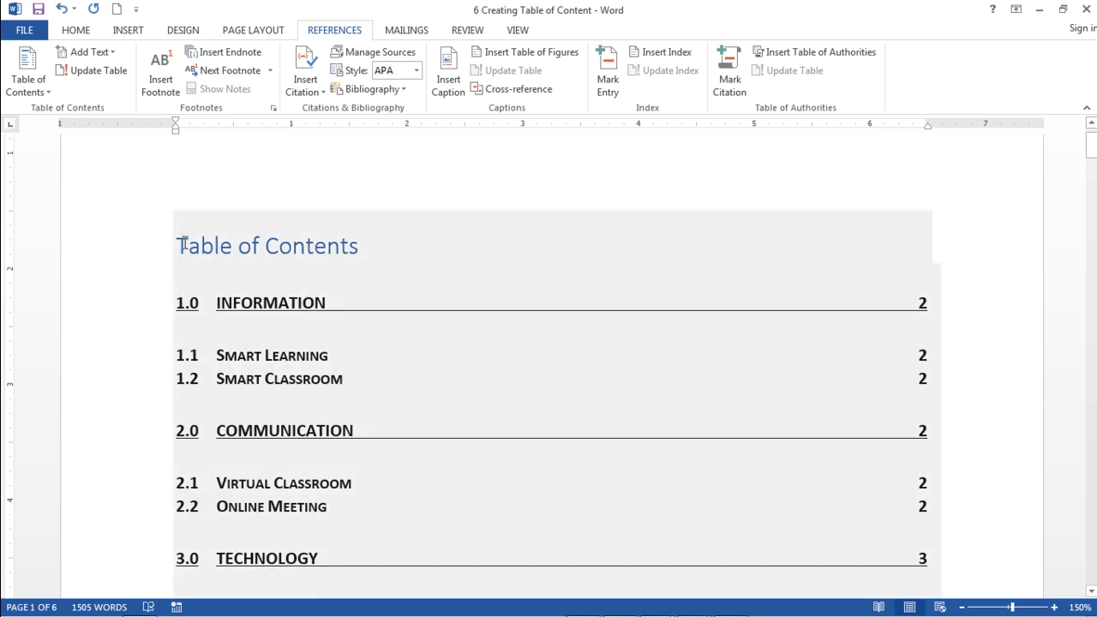
Open the custom table of contents settings for the inserted table and move the dialog slightly.
{"action": "left_click", "coordinate": [180, 244]}
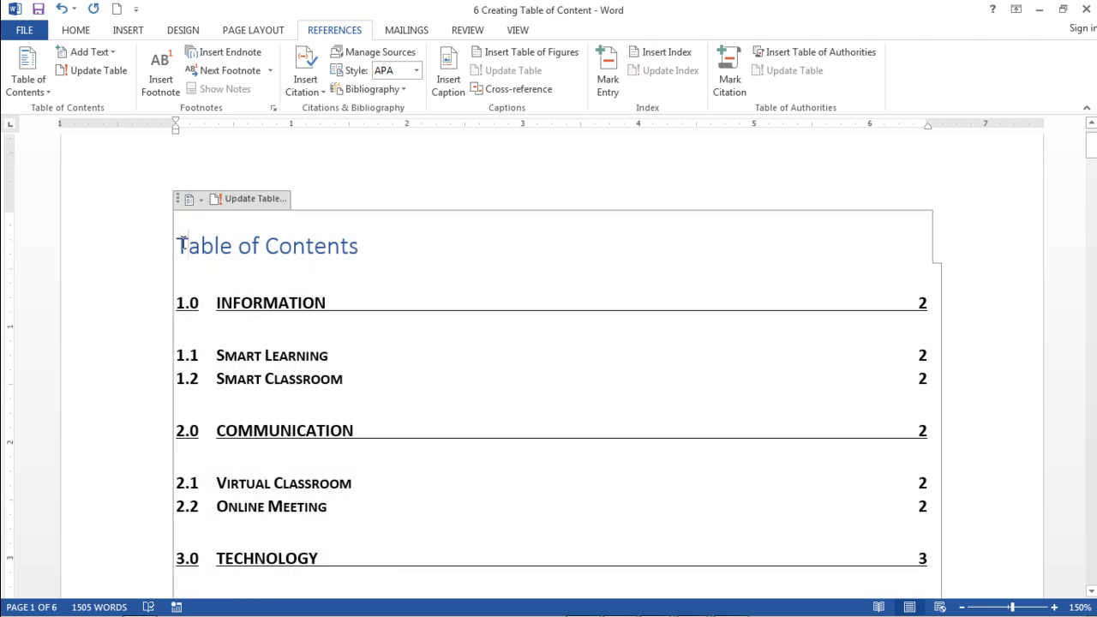
{"action": "left_click", "coordinate": [180, 244]}
{"action": "left_click", "coordinate": [28, 79]}
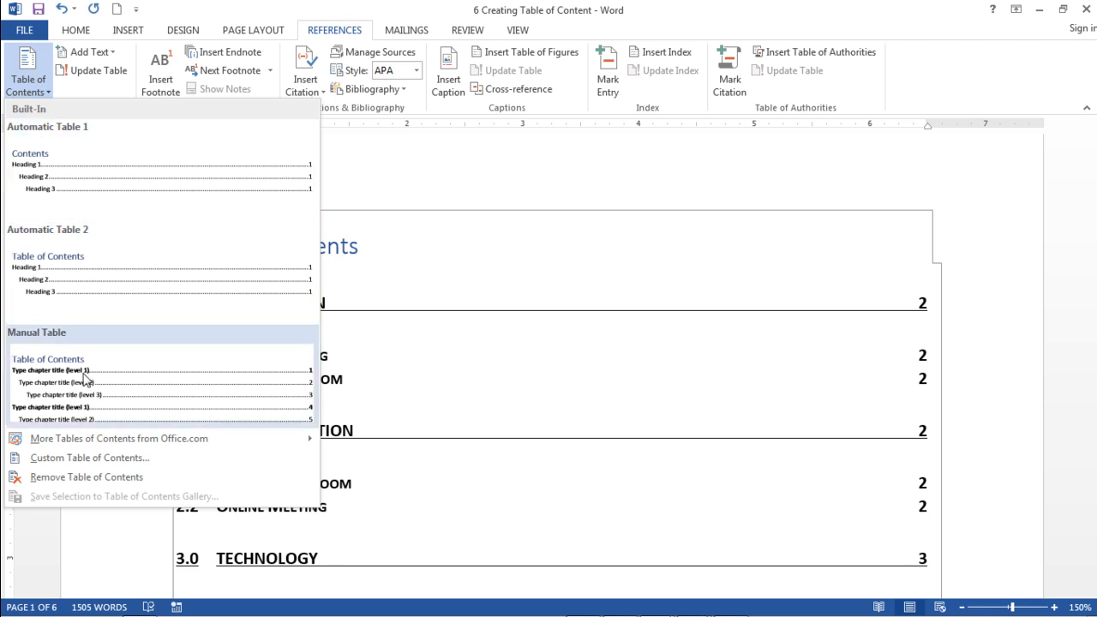
{"action": "left_click", "coordinate": [175, 461]}
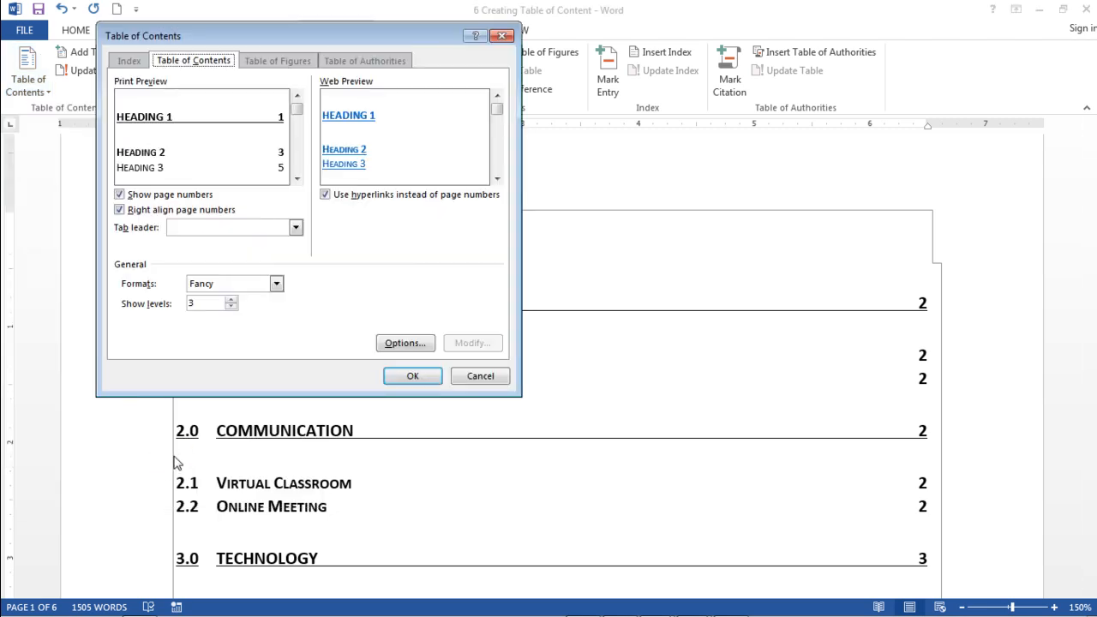
{"action": "left_click_drag", "start_coordinate": [311, 35], "coordinate": [306, 53]}
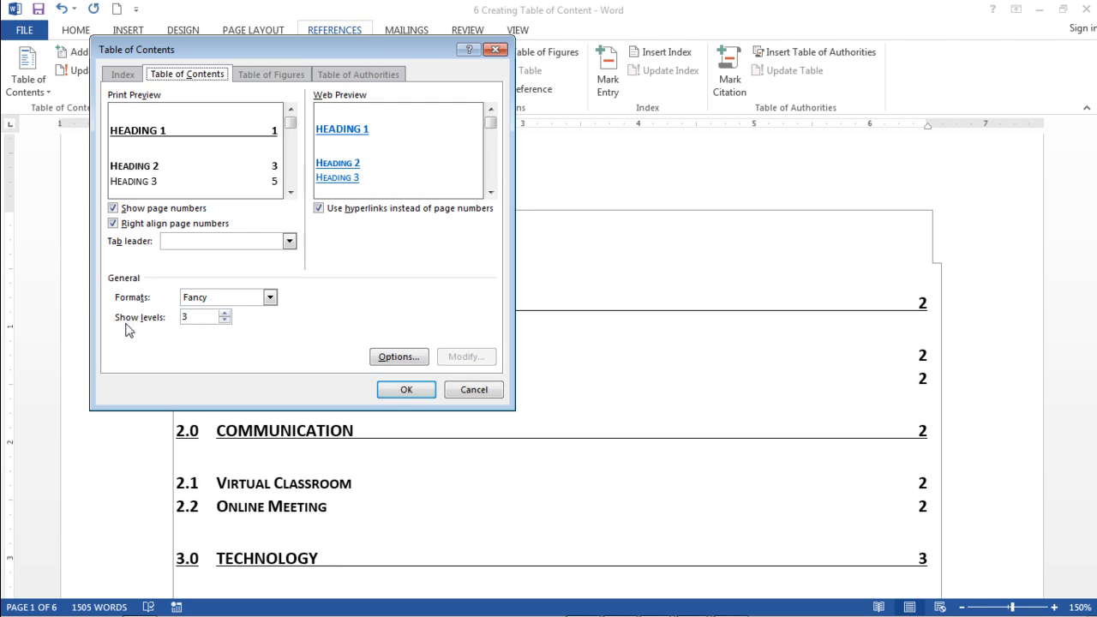
Preview the Formal, Simple, Classic and Distinctive formats for the table of contents.
{"action": "left_click", "coordinate": [270, 298]}
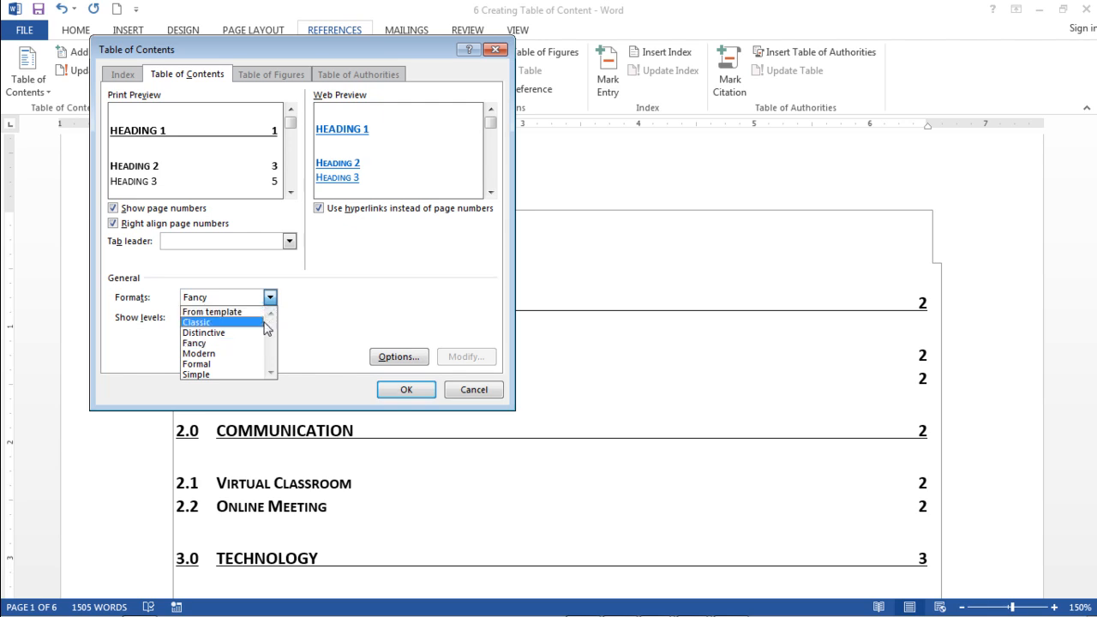
{"action": "left_click", "coordinate": [246, 364]}
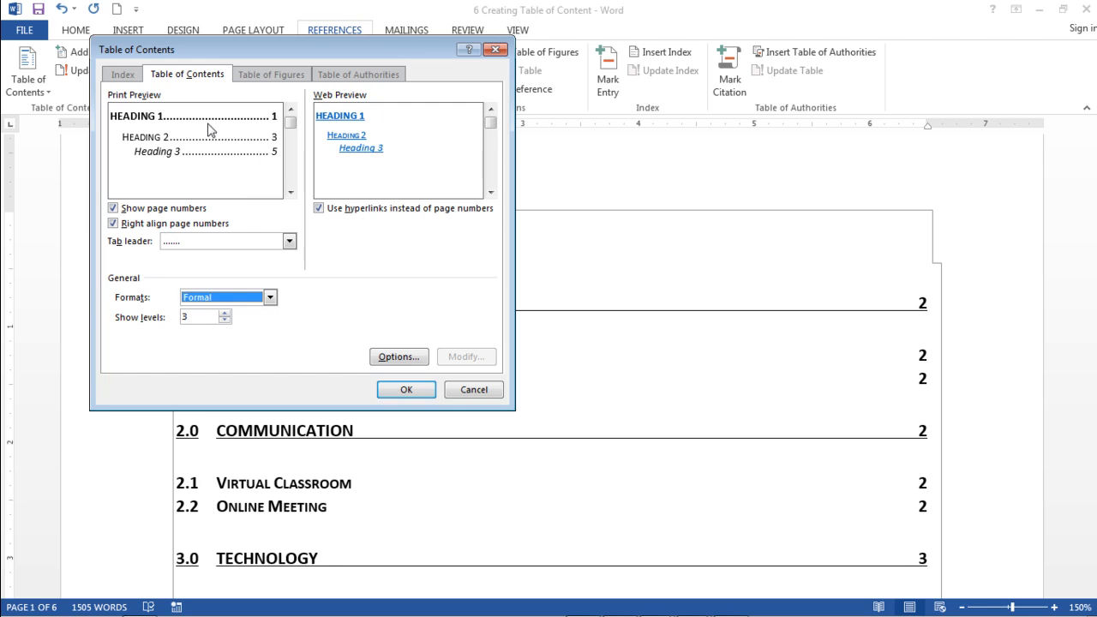
{"action": "left_click", "coordinate": [270, 298]}
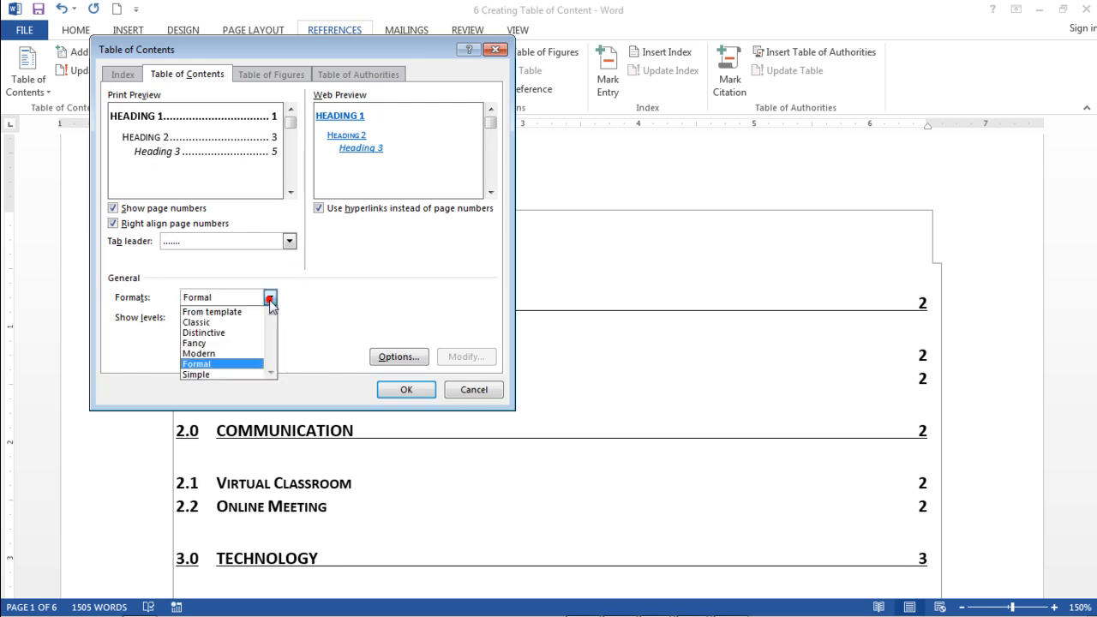
{"action": "left_click", "coordinate": [214, 374]}
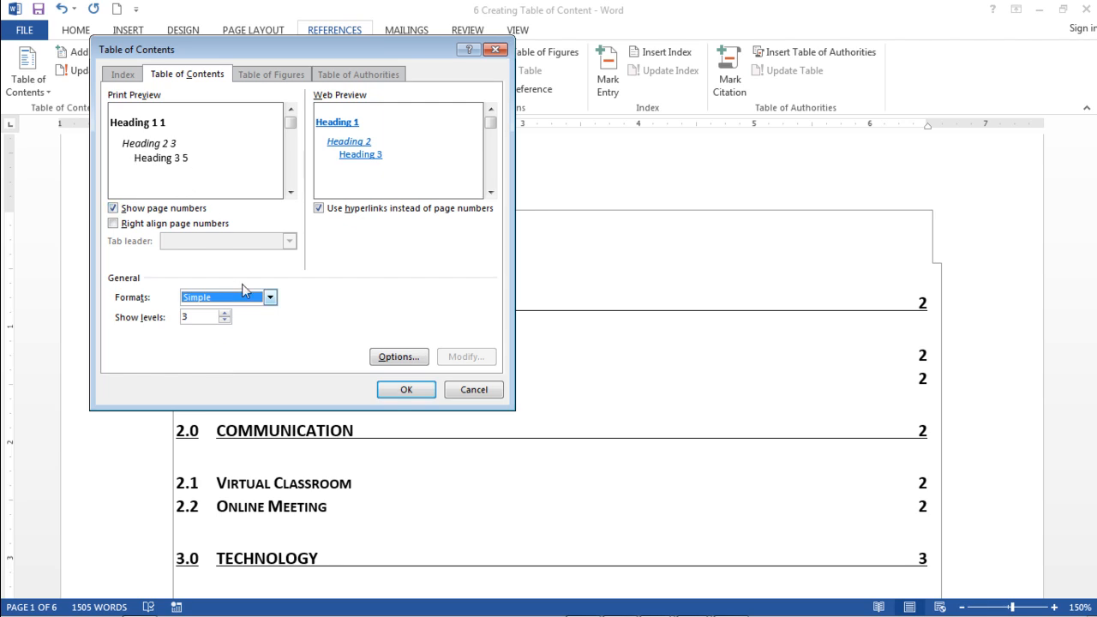
{"action": "left_click", "coordinate": [270, 297]}
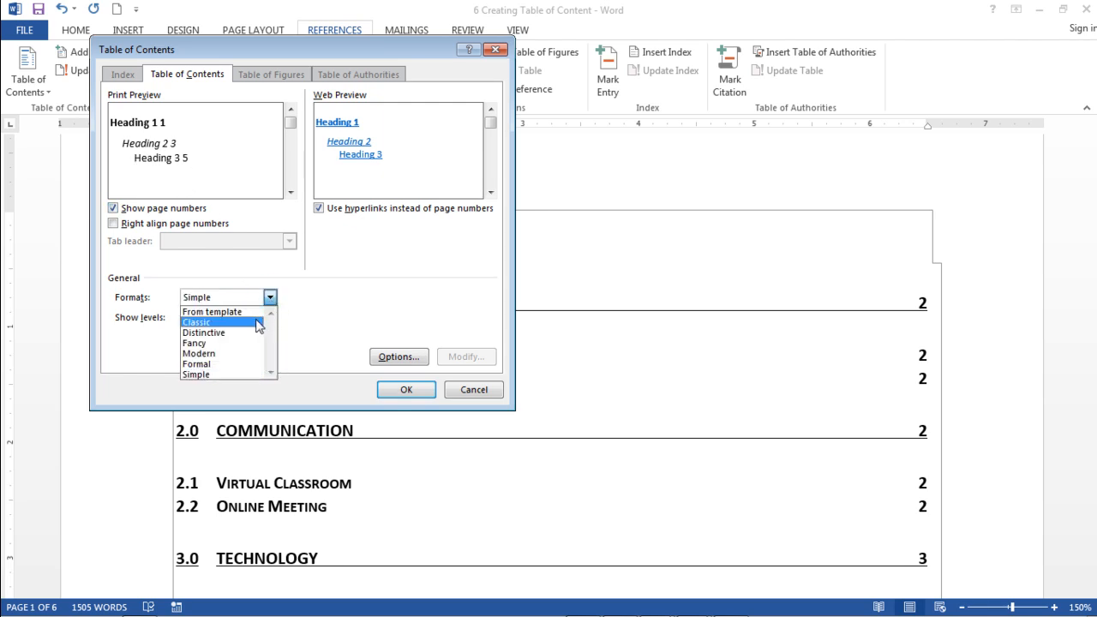
{"action": "left_click", "coordinate": [252, 323]}
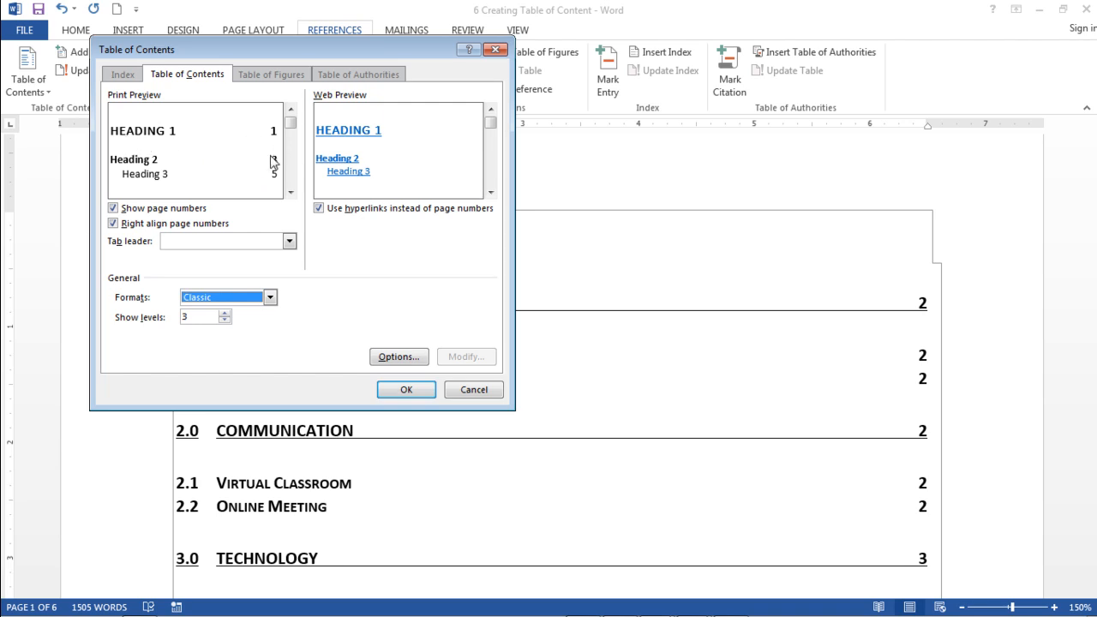
{"action": "left_click", "coordinate": [270, 298]}
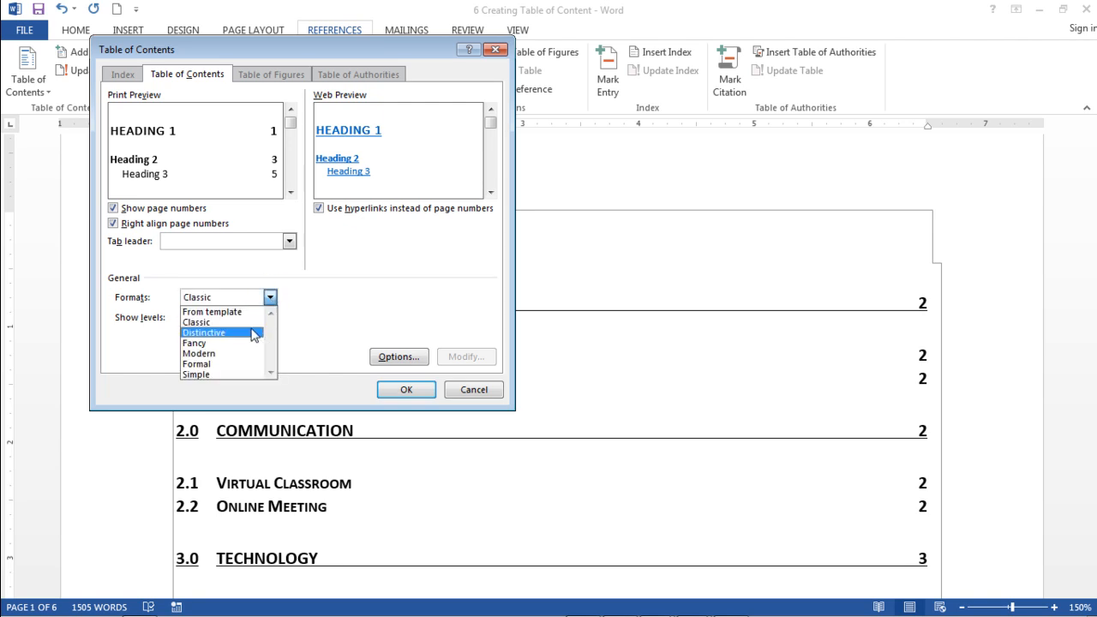
{"action": "left_click", "coordinate": [254, 333]}
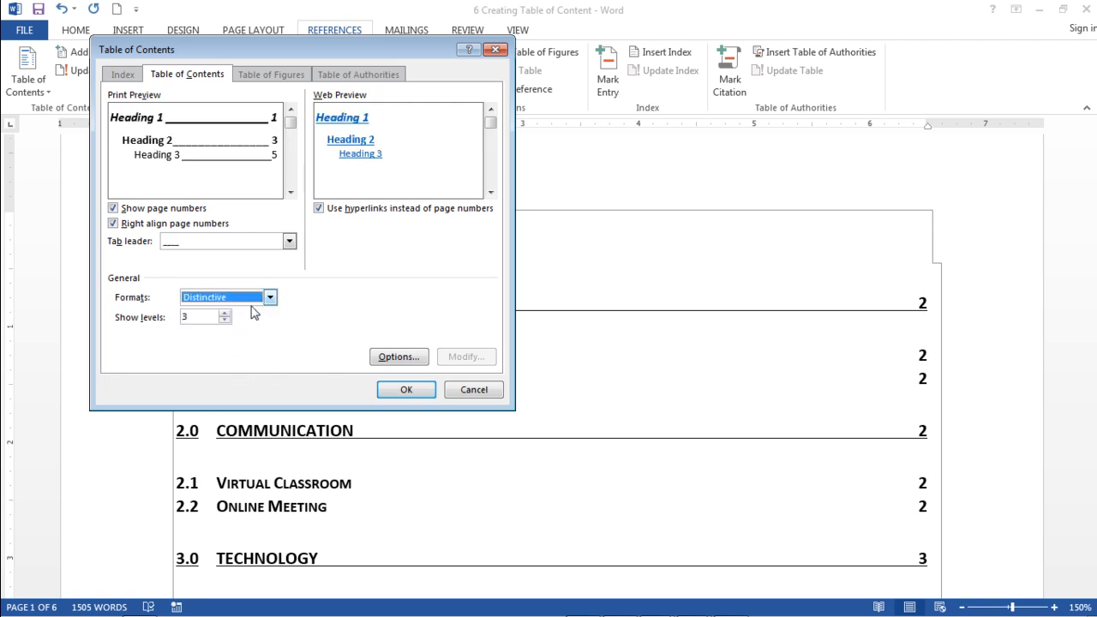
Set the table of contents format to Classic and replace the existing table with it.
{"action": "left_click", "coordinate": [269, 297]}
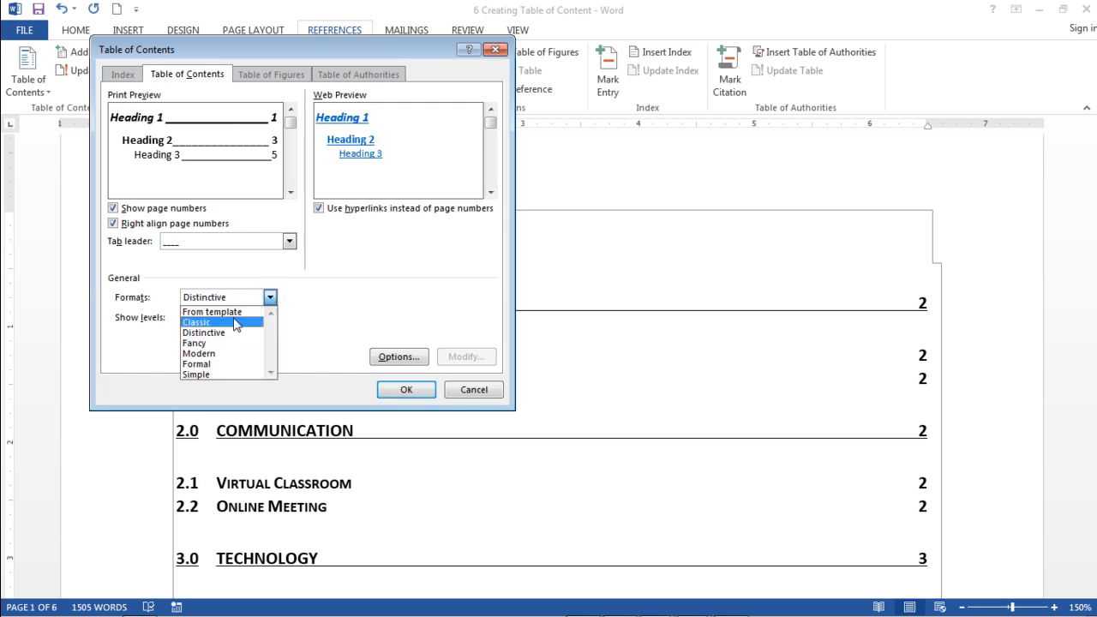
{"action": "left_click", "coordinate": [236, 322]}
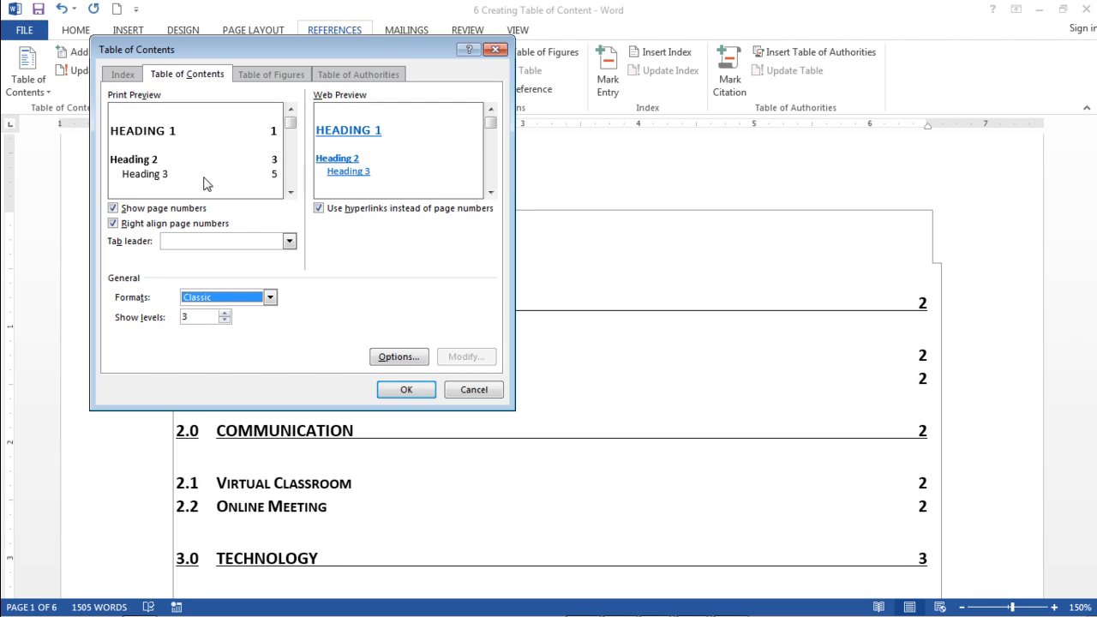
{"action": "left_click", "coordinate": [404, 388]}
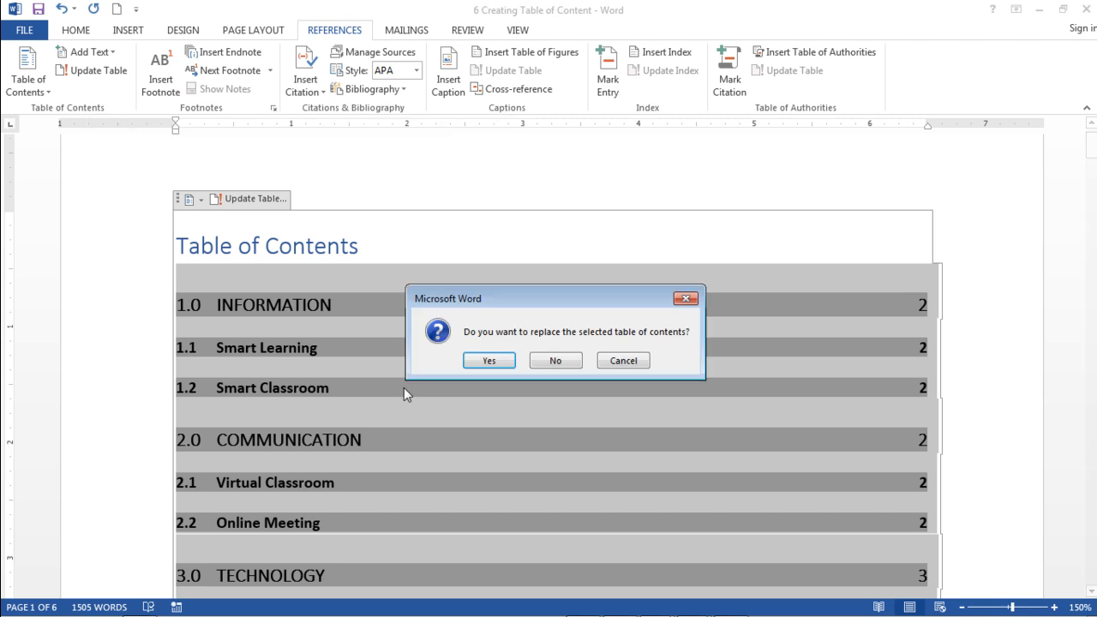
{"action": "left_click_drag", "start_coordinate": [481, 303], "coordinate": [464, 210]}
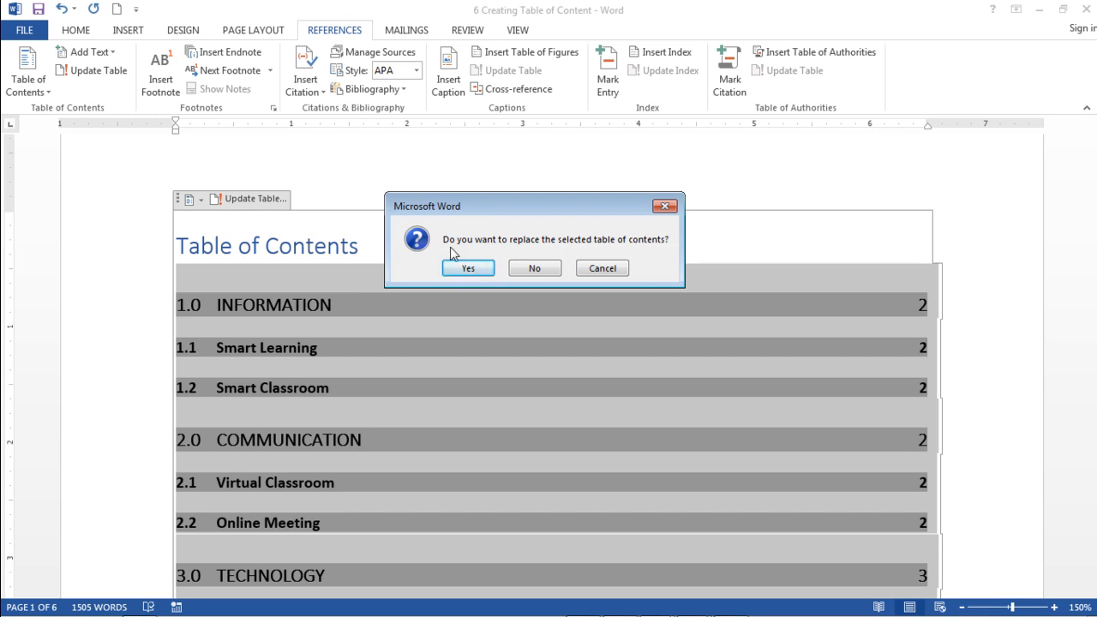
{"action": "left_click", "coordinate": [468, 268]}
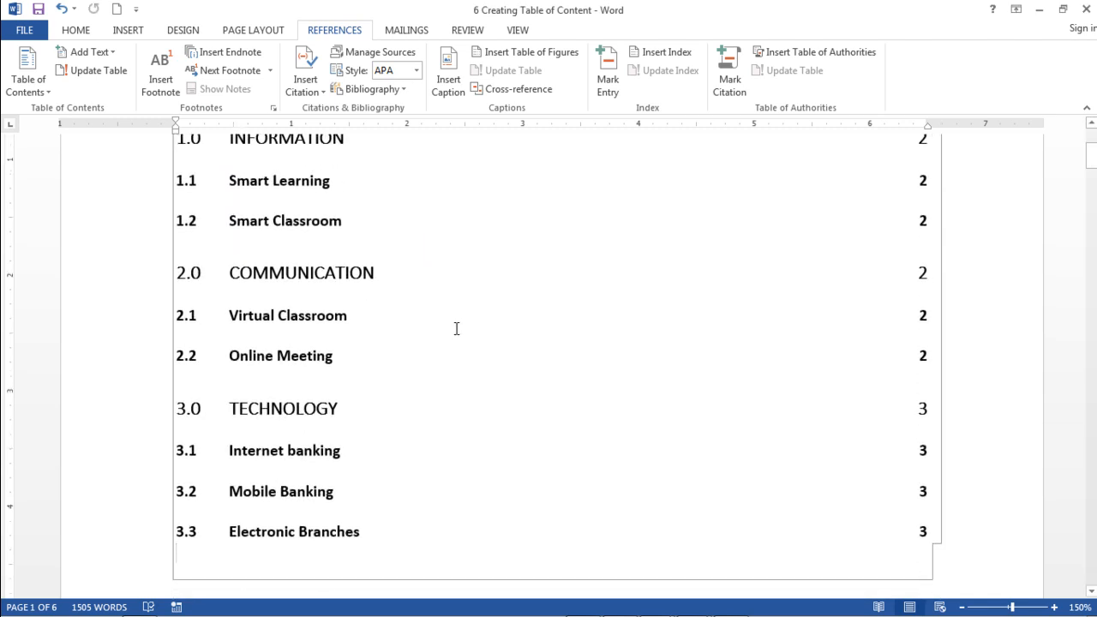
Review the entries and page numbers throughout the reformatted table of contents.
{"action": "scroll", "coordinate": [456, 329], "scroll_direction": "up", "scroll_amount": 3}
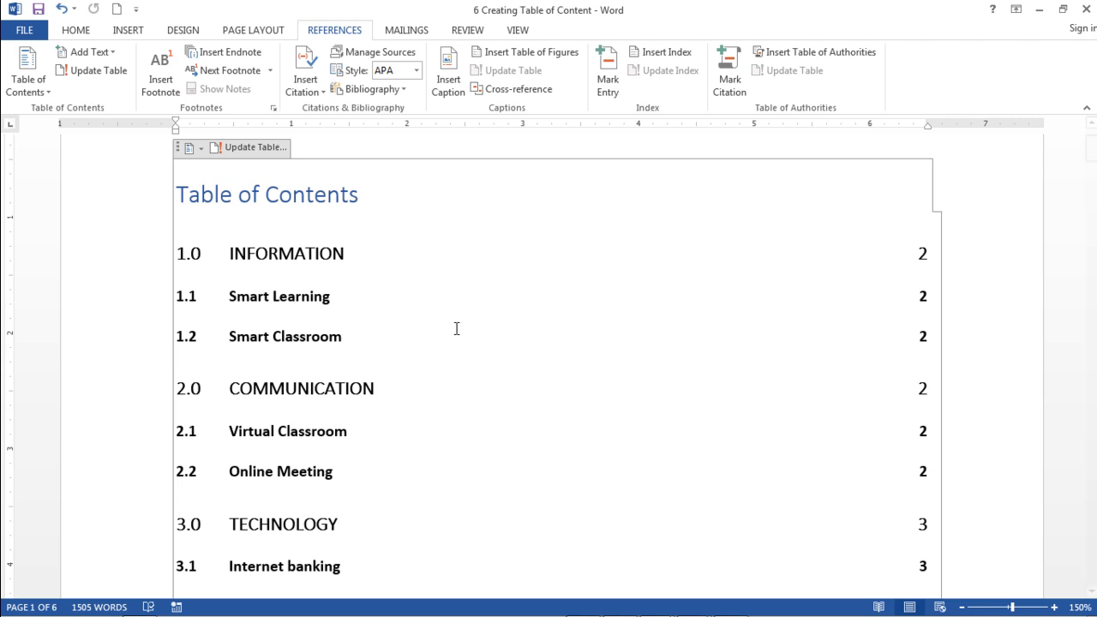
{"action": "scroll", "coordinate": [456, 329], "scroll_direction": "down", "scroll_amount": 2}
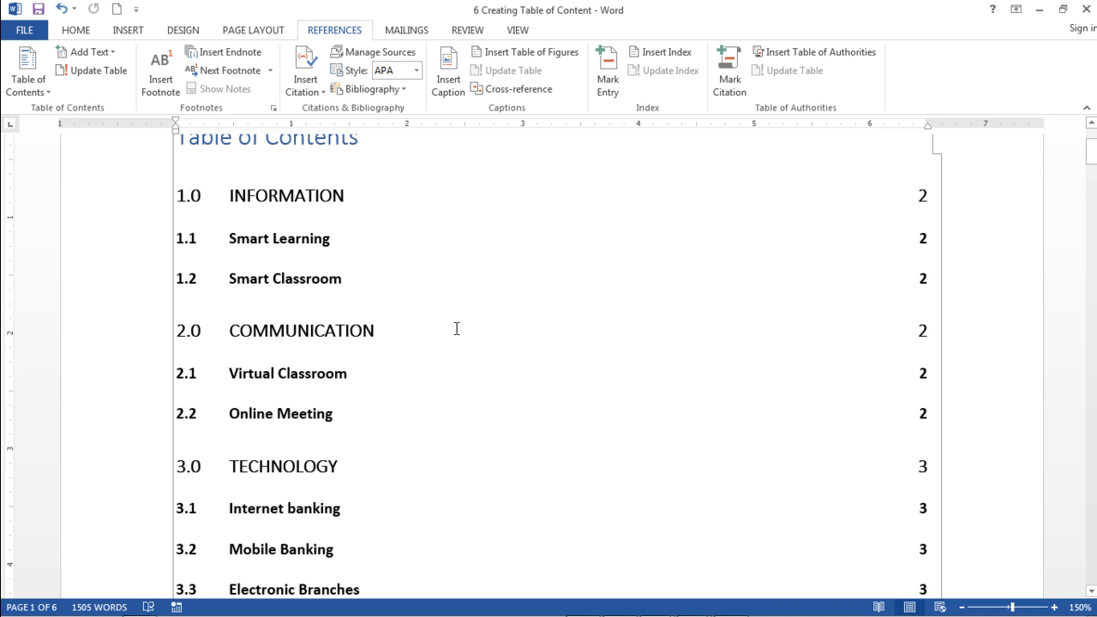
{"action": "scroll", "coordinate": [456, 328], "scroll_direction": "down", "scroll_amount": 3}
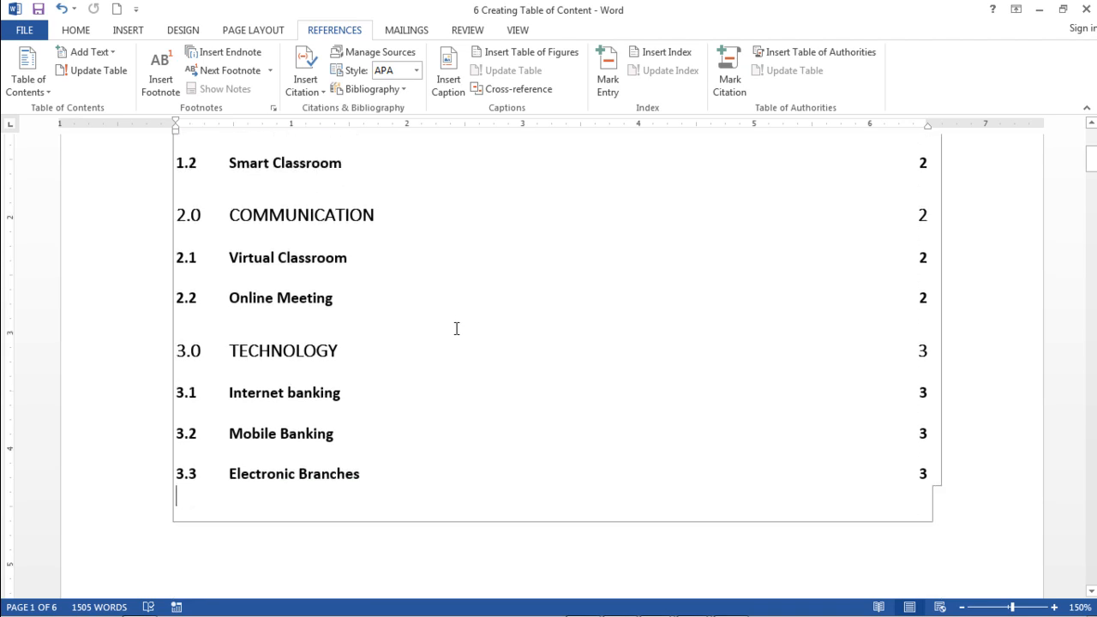
{"action": "scroll", "coordinate": [456, 328], "scroll_direction": "up", "scroll_amount": 4}
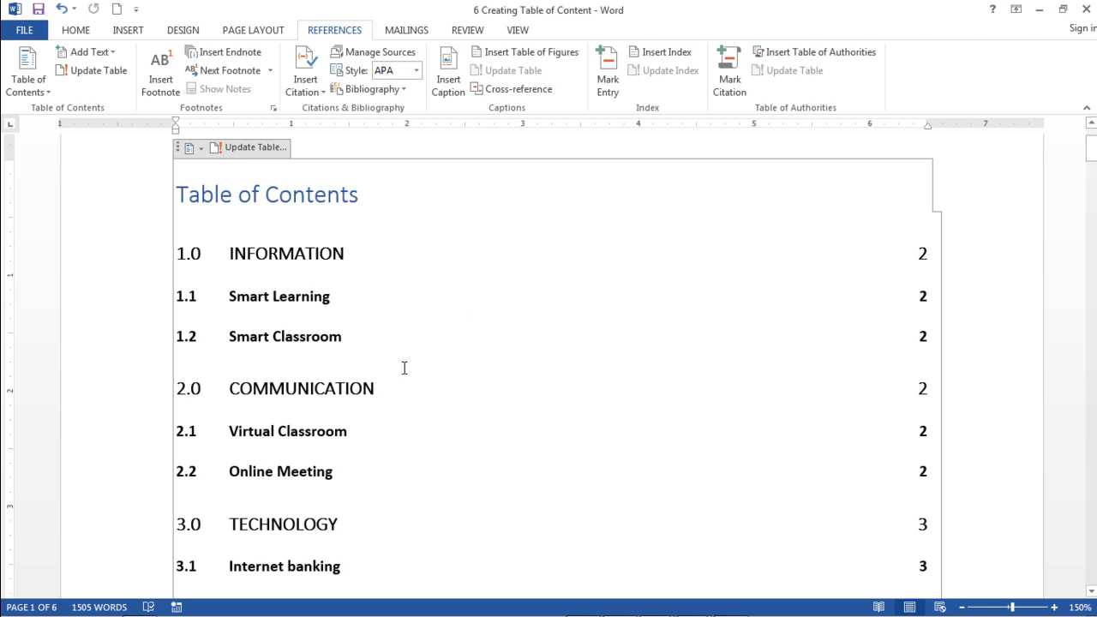
{"action": "scroll", "coordinate": [400, 369], "scroll_direction": "down", "scroll_amount": 4}
{"action": "scroll", "coordinate": [405, 370], "scroll_direction": "up", "scroll_amount": 3}
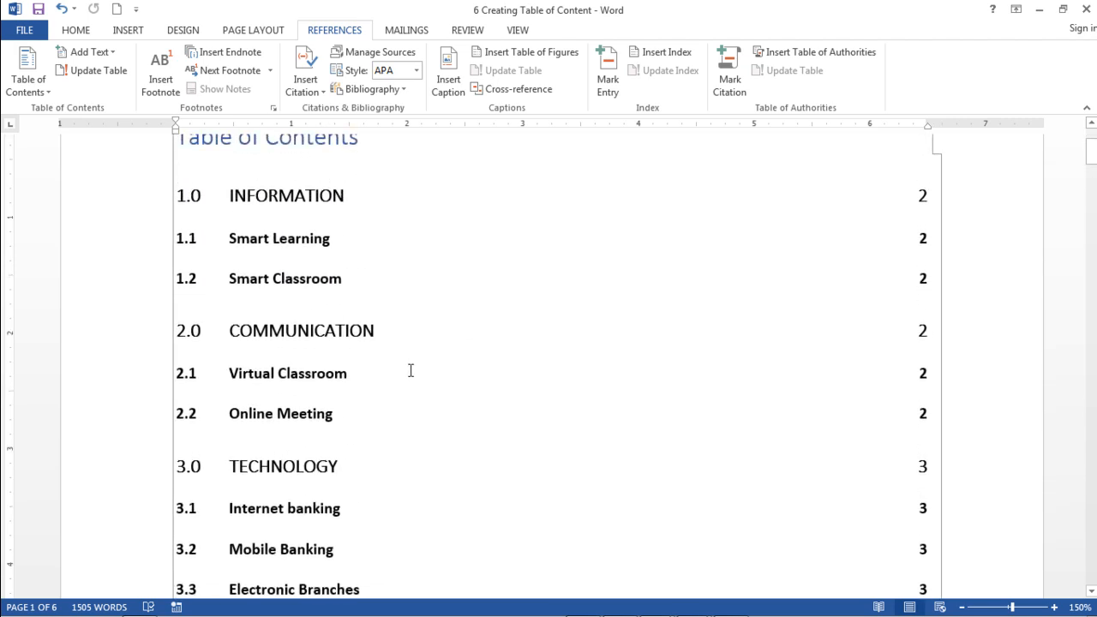
Follow the Internet banking and Virtual Classroom entries to their sections, returning to the start of the document after each.
{"action": "scroll", "coordinate": [409, 369], "scroll_direction": "down", "scroll_amount": 2}
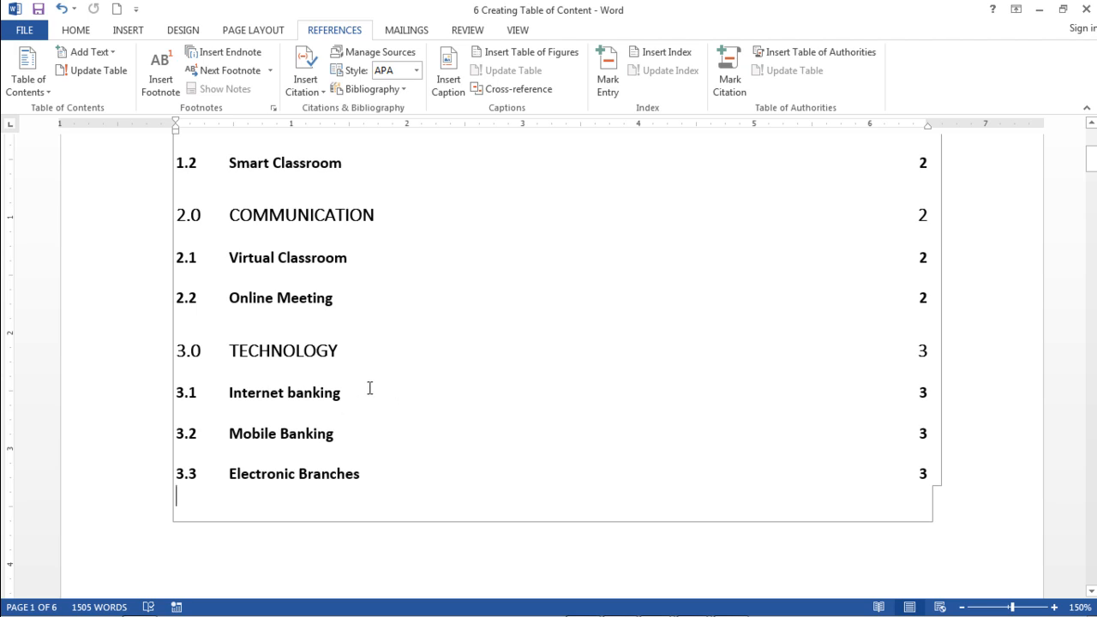
{"action": "left_click", "coordinate": [314, 396], "text": "ctrl"}
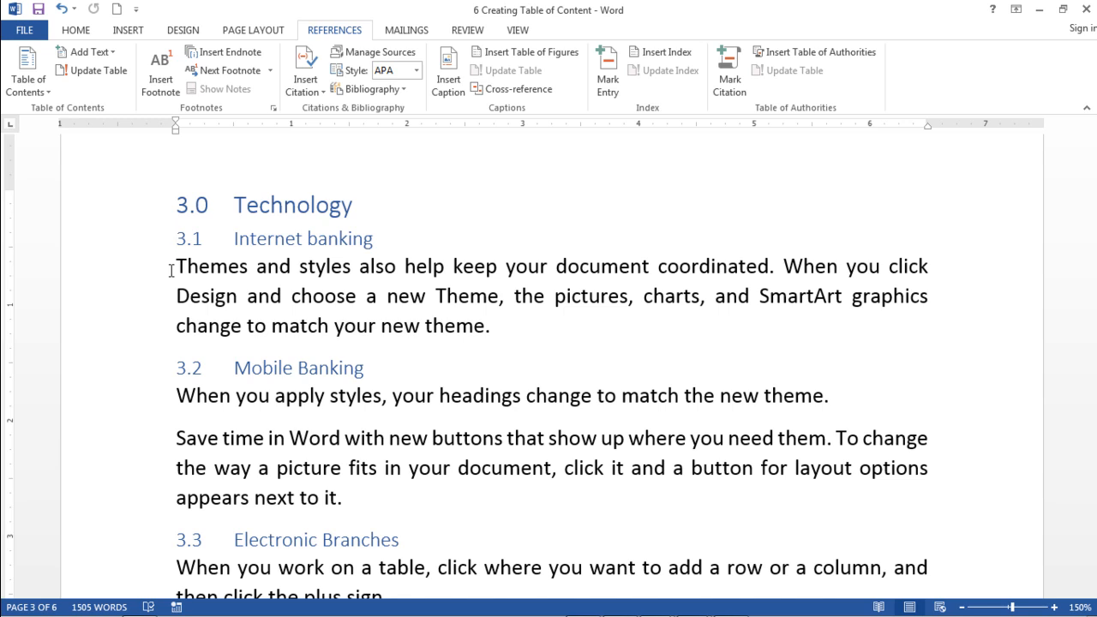
{"action": "key", "text": "ctrl+Home"}
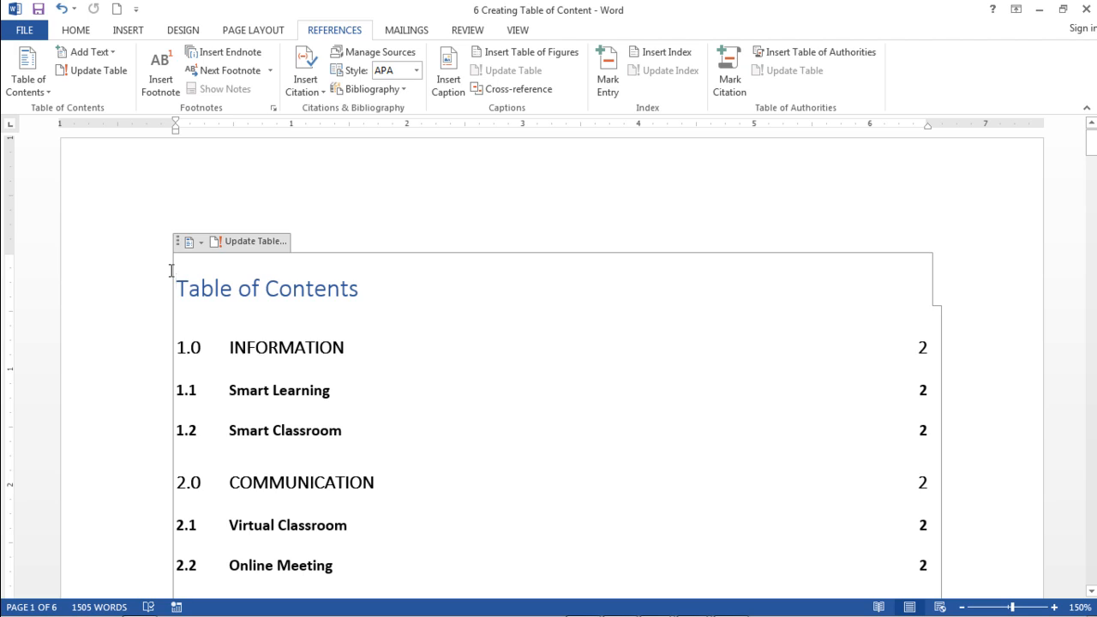
{"action": "left_click", "coordinate": [325, 527], "text": "ctrl"}
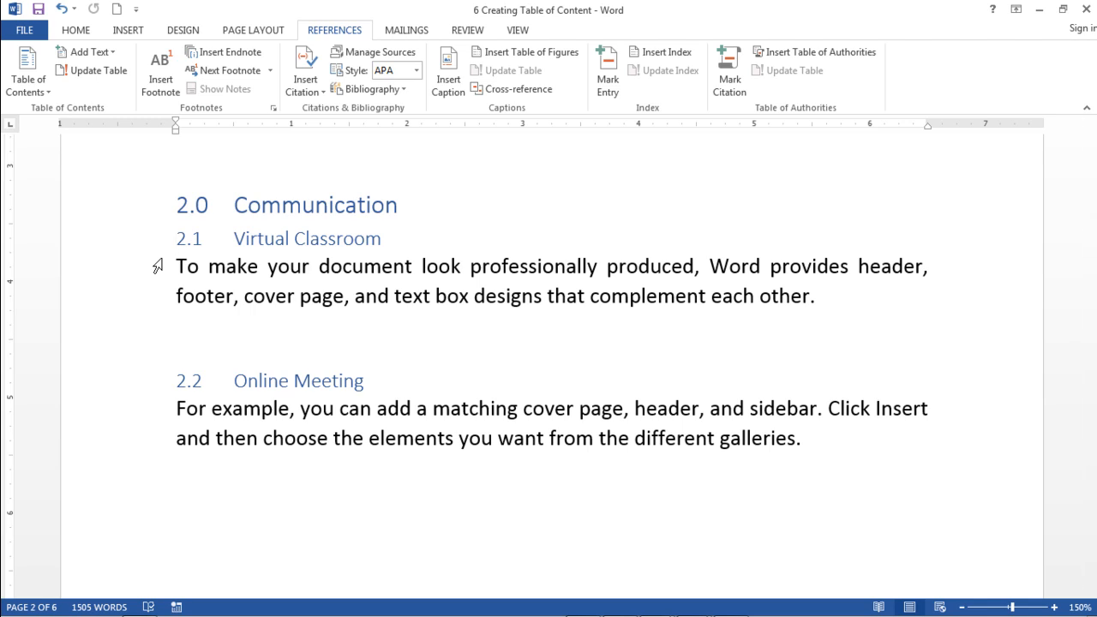
{"action": "key", "text": "ctrl+Home"}
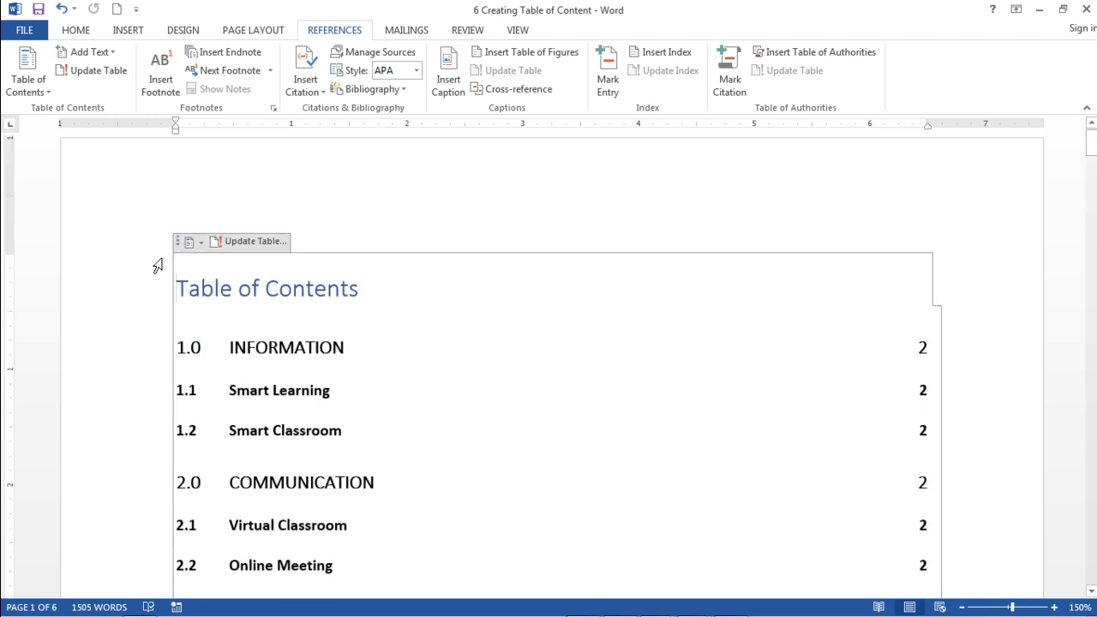
Place the cursor in the blank area below the table of contents and look over the finished table up to its title.
{"action": "scroll", "coordinate": [194, 331], "scroll_direction": "down", "scroll_amount": 5}
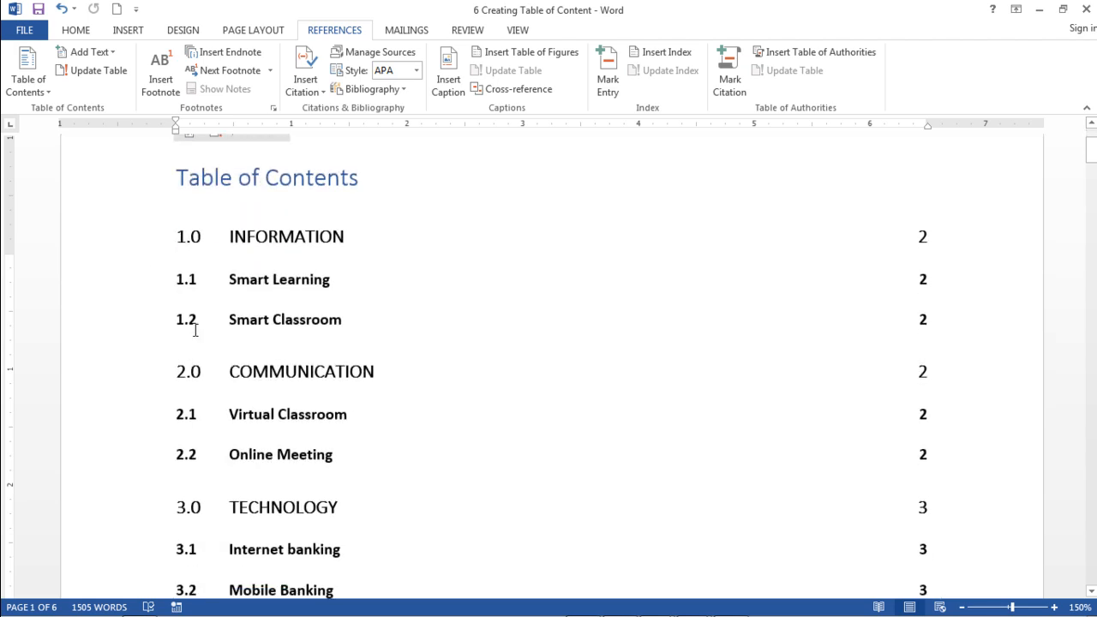
{"action": "scroll", "coordinate": [196, 331], "scroll_direction": "down", "scroll_amount": 3}
{"action": "left_click", "coordinate": [220, 431]}
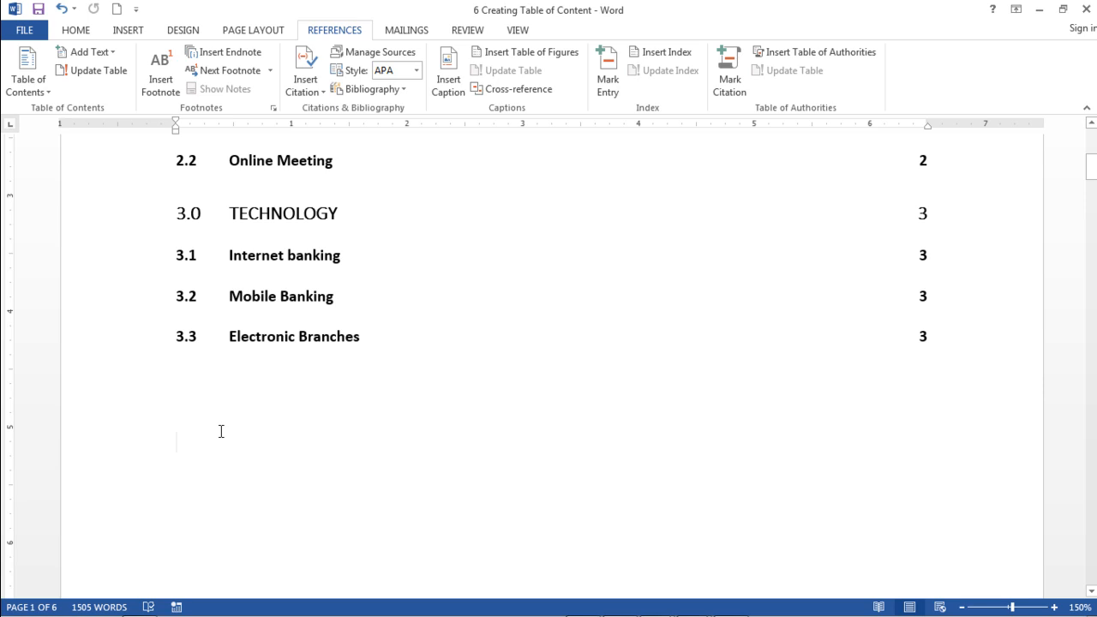
{"action": "scroll", "coordinate": [1000, 280], "scroll_direction": "up", "scroll_amount": 5}
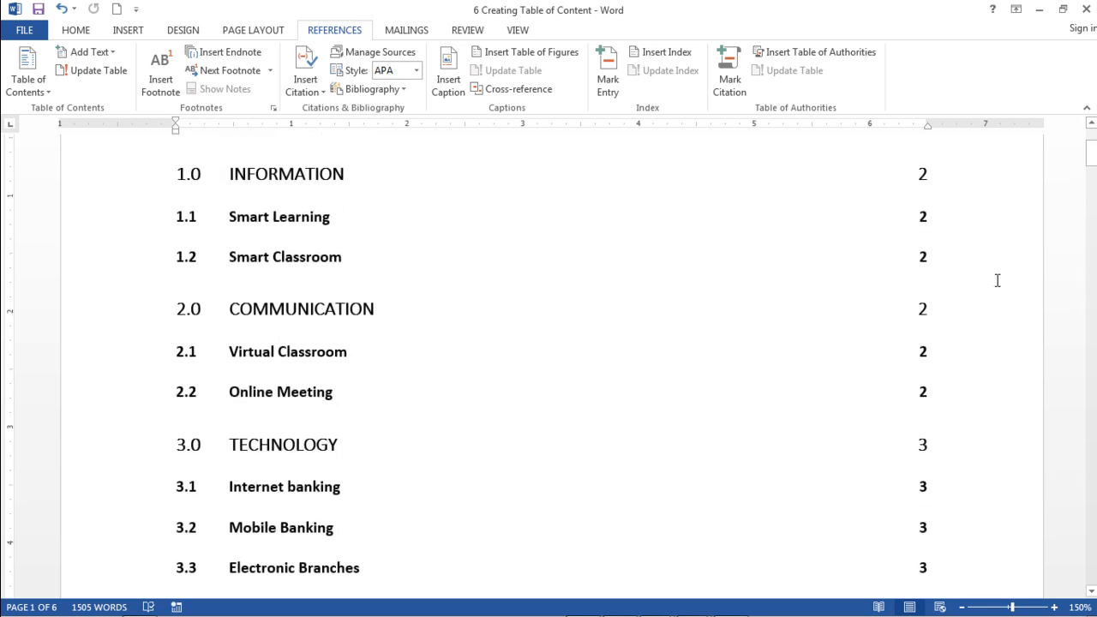
{"action": "scroll", "coordinate": [998, 280], "scroll_direction": "up", "scroll_amount": 2}
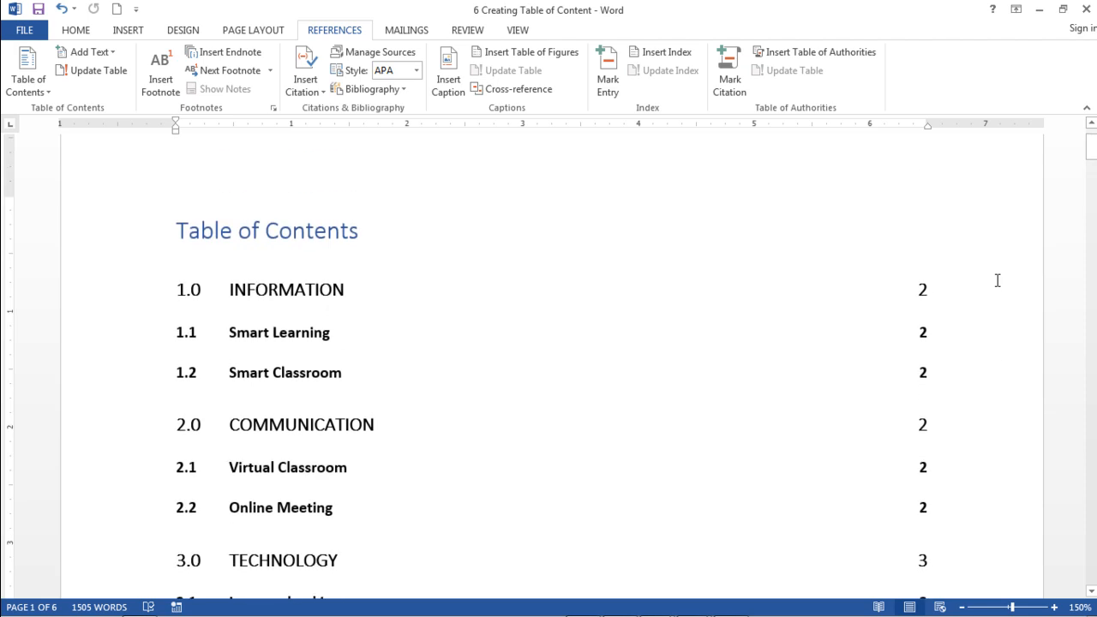